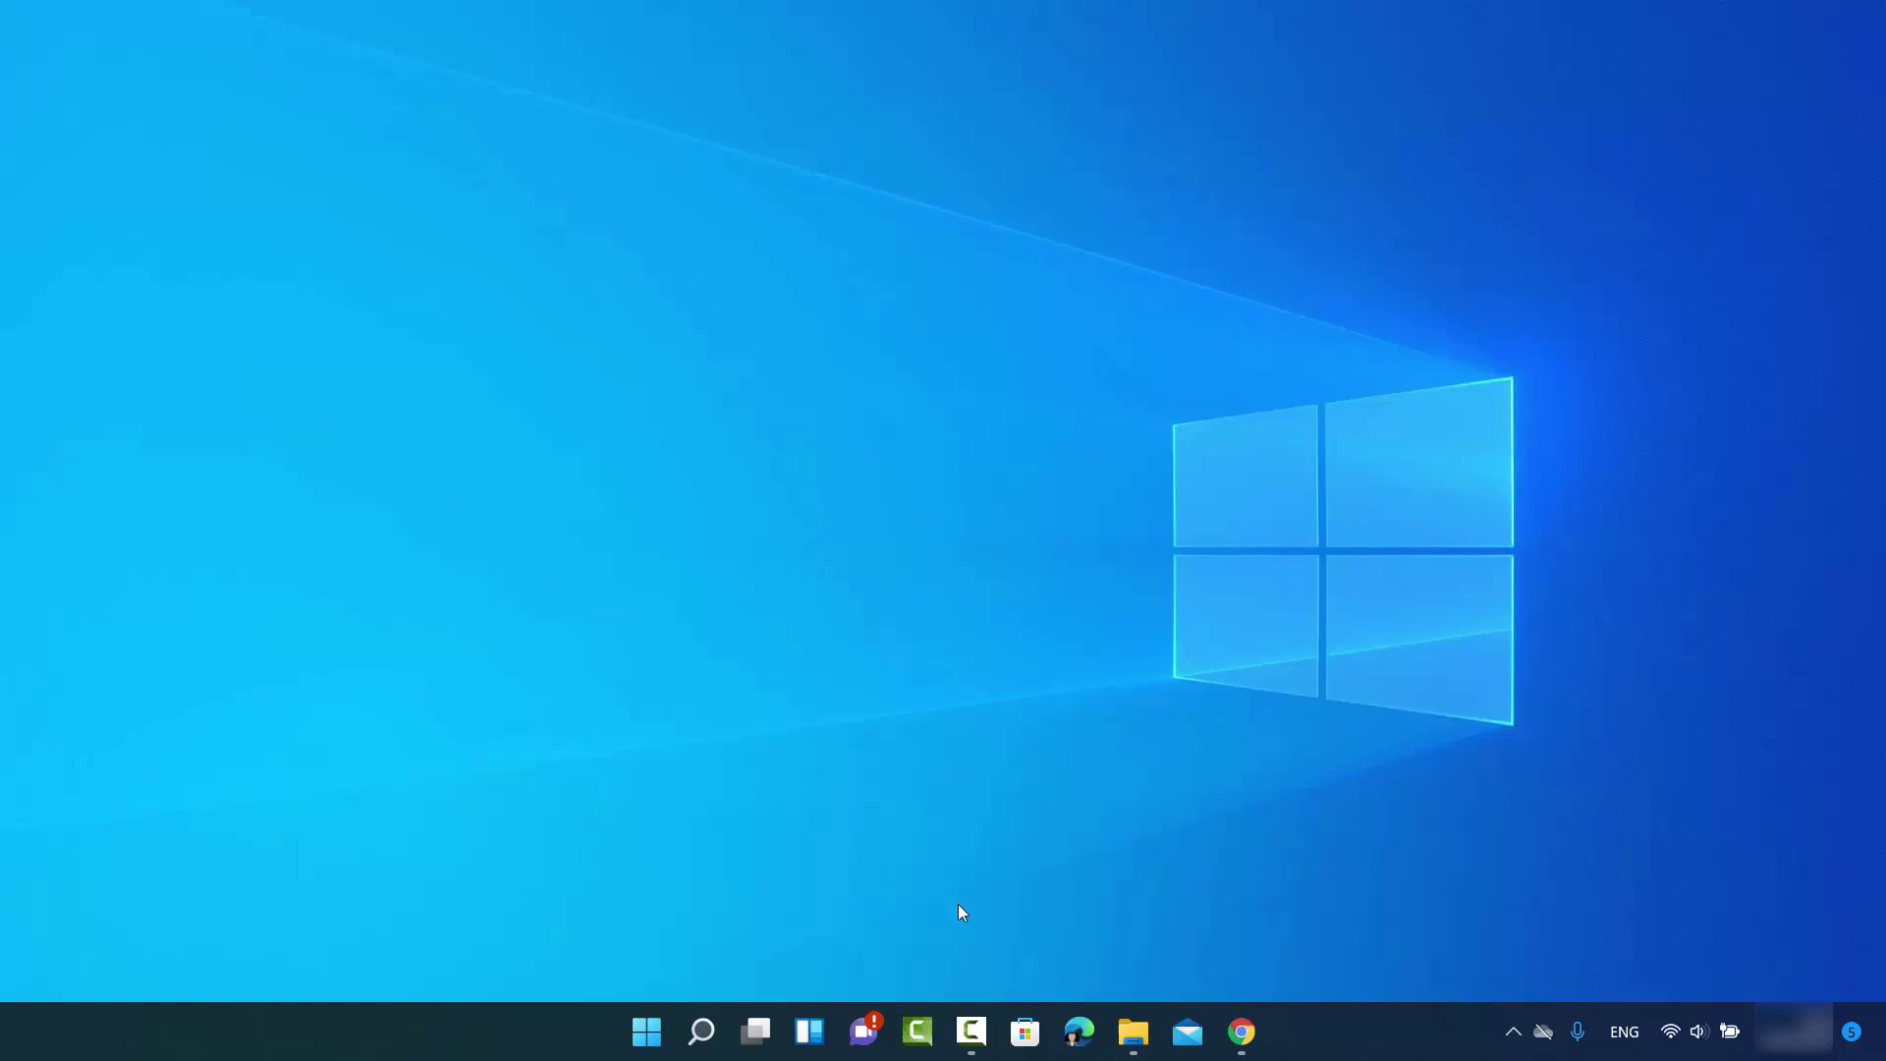
Maximize This PC and check that DATADRIVE1 is D: with 440 GB free of 931 GB
left_click(1138, 1039)
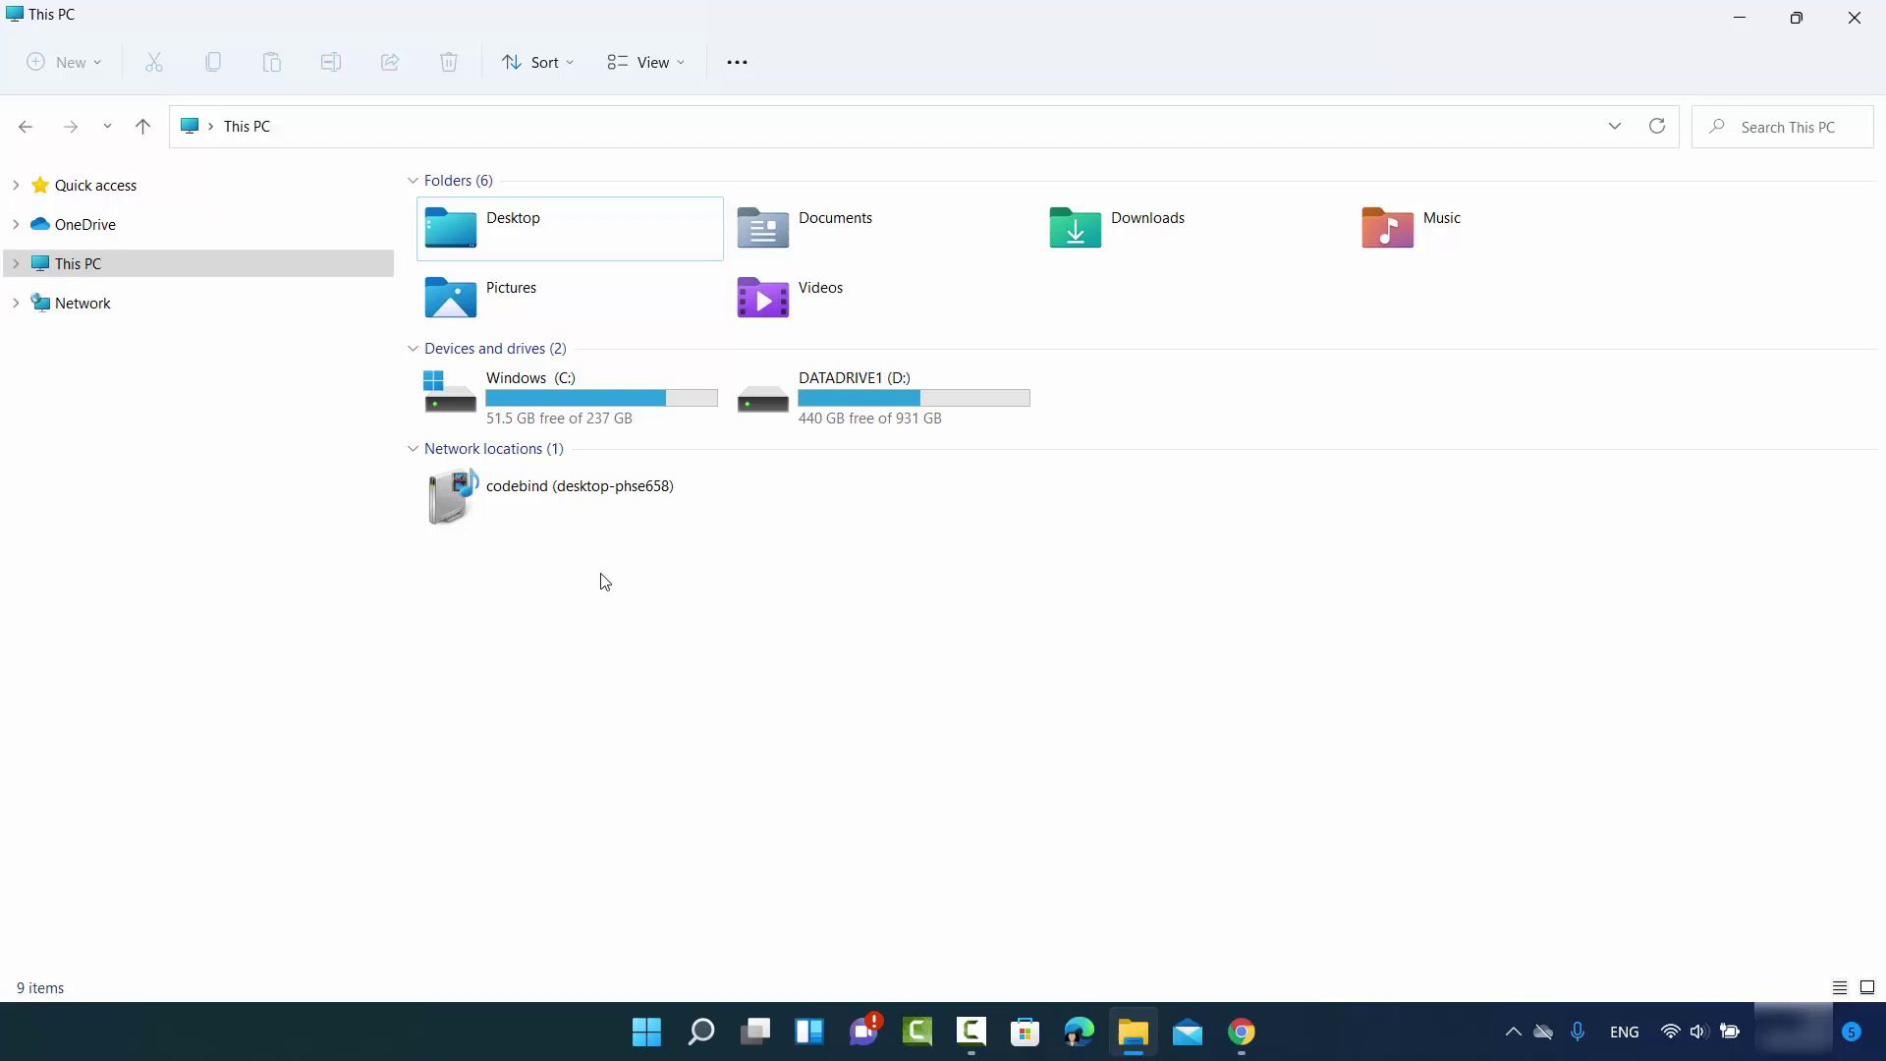
left_click(93, 277)
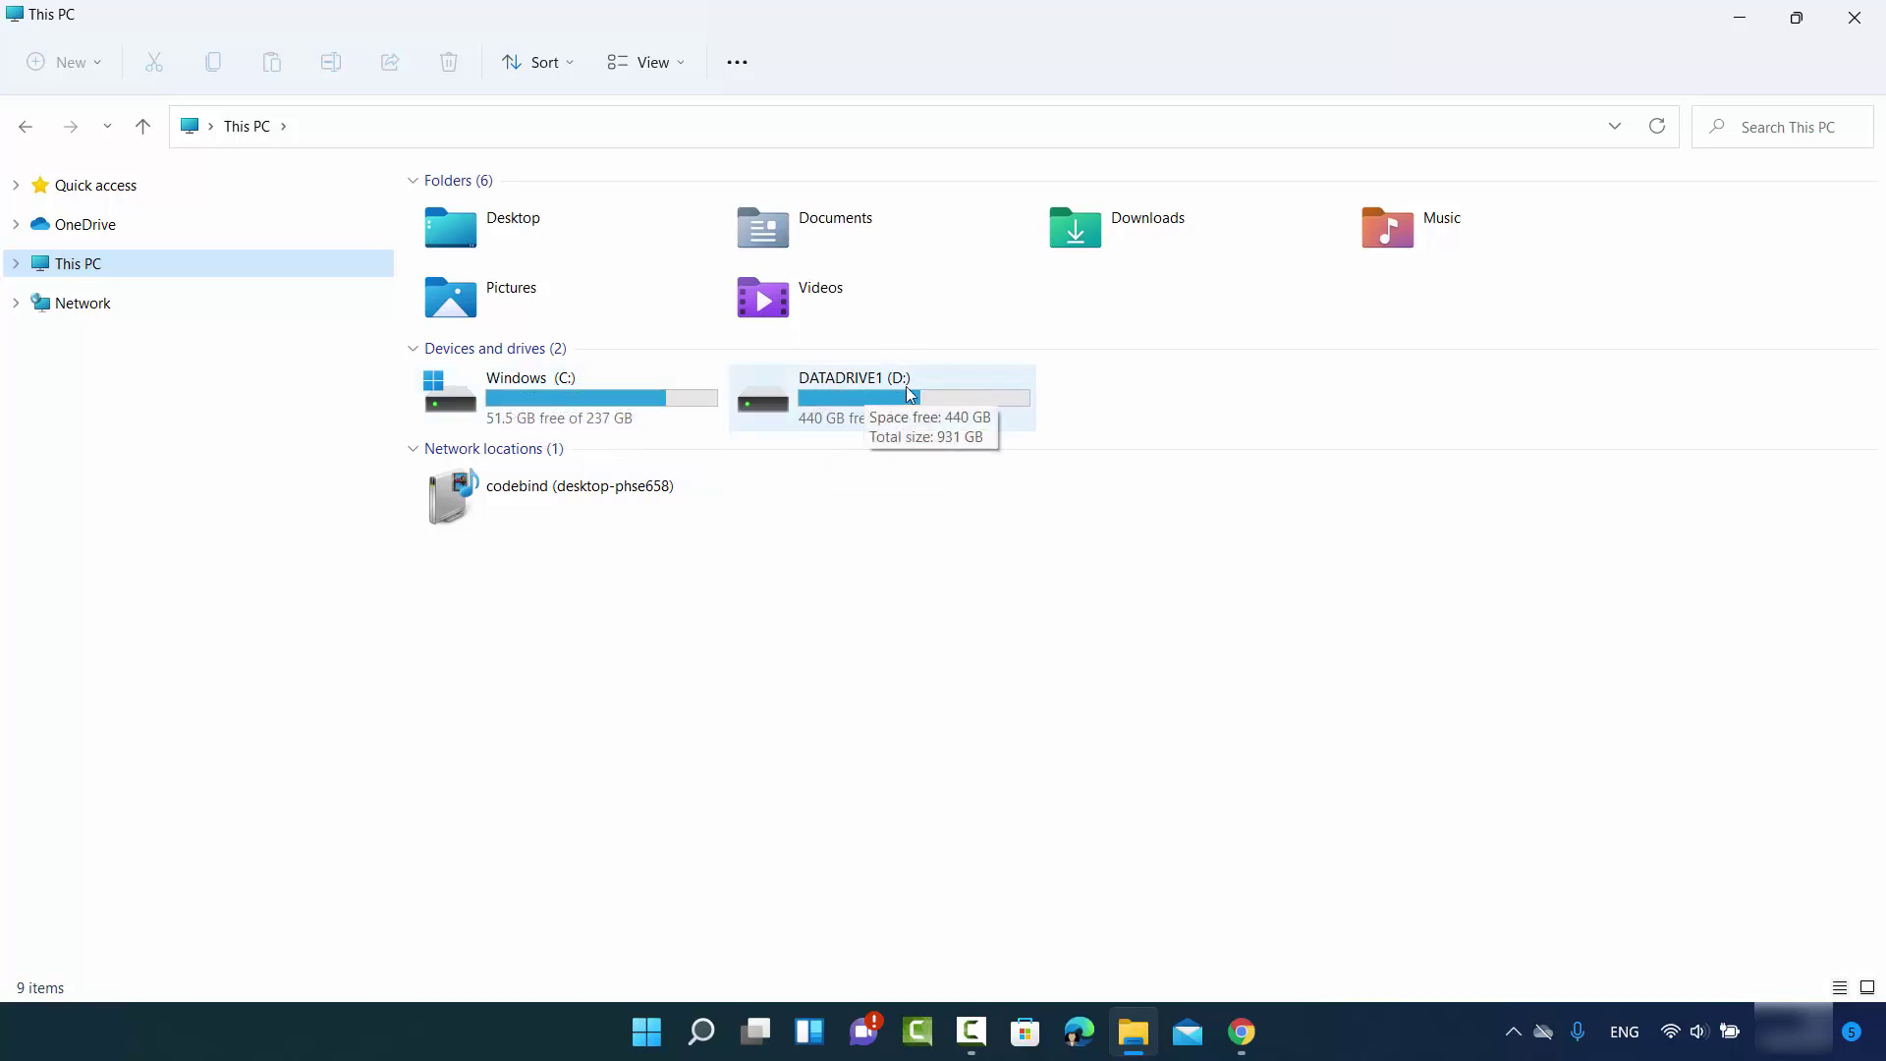
mouse_move(884, 395)
left_click(776, 728)
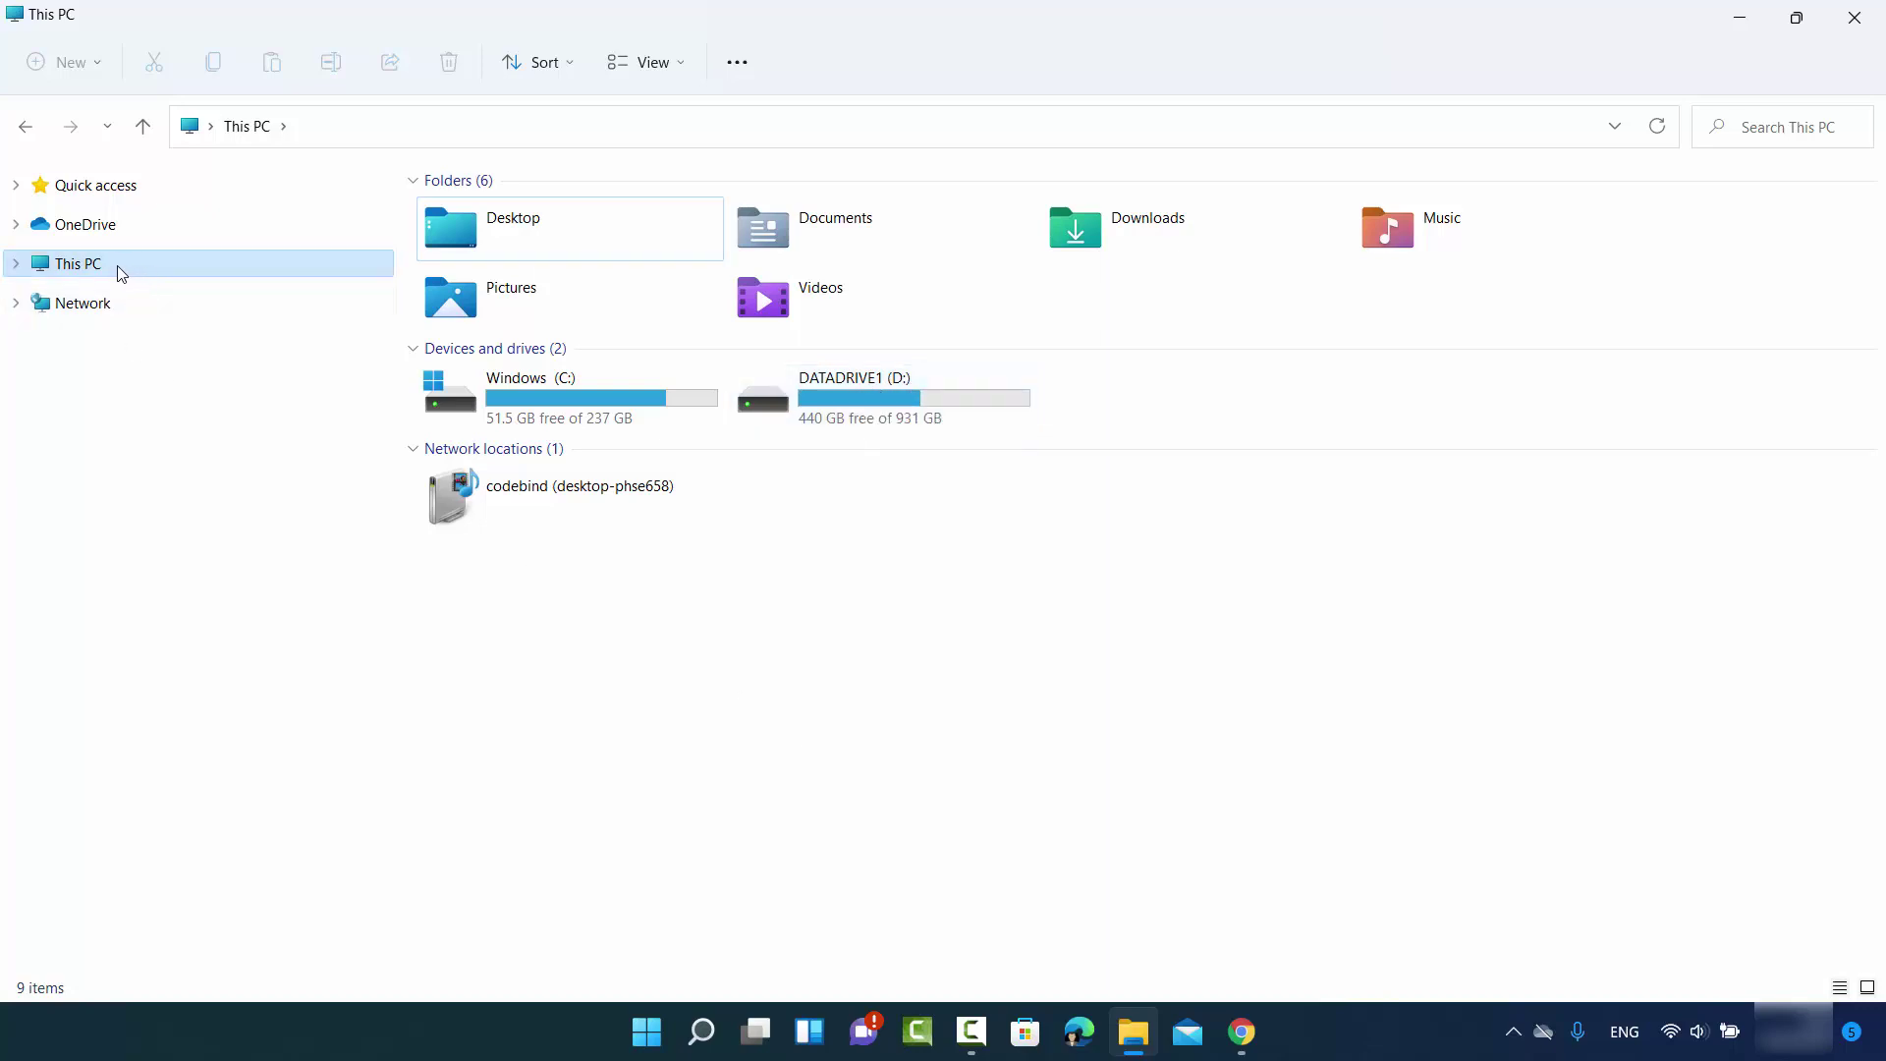
Launch Computer Management via This PC's Manage option and center its window
right_click(140, 278)
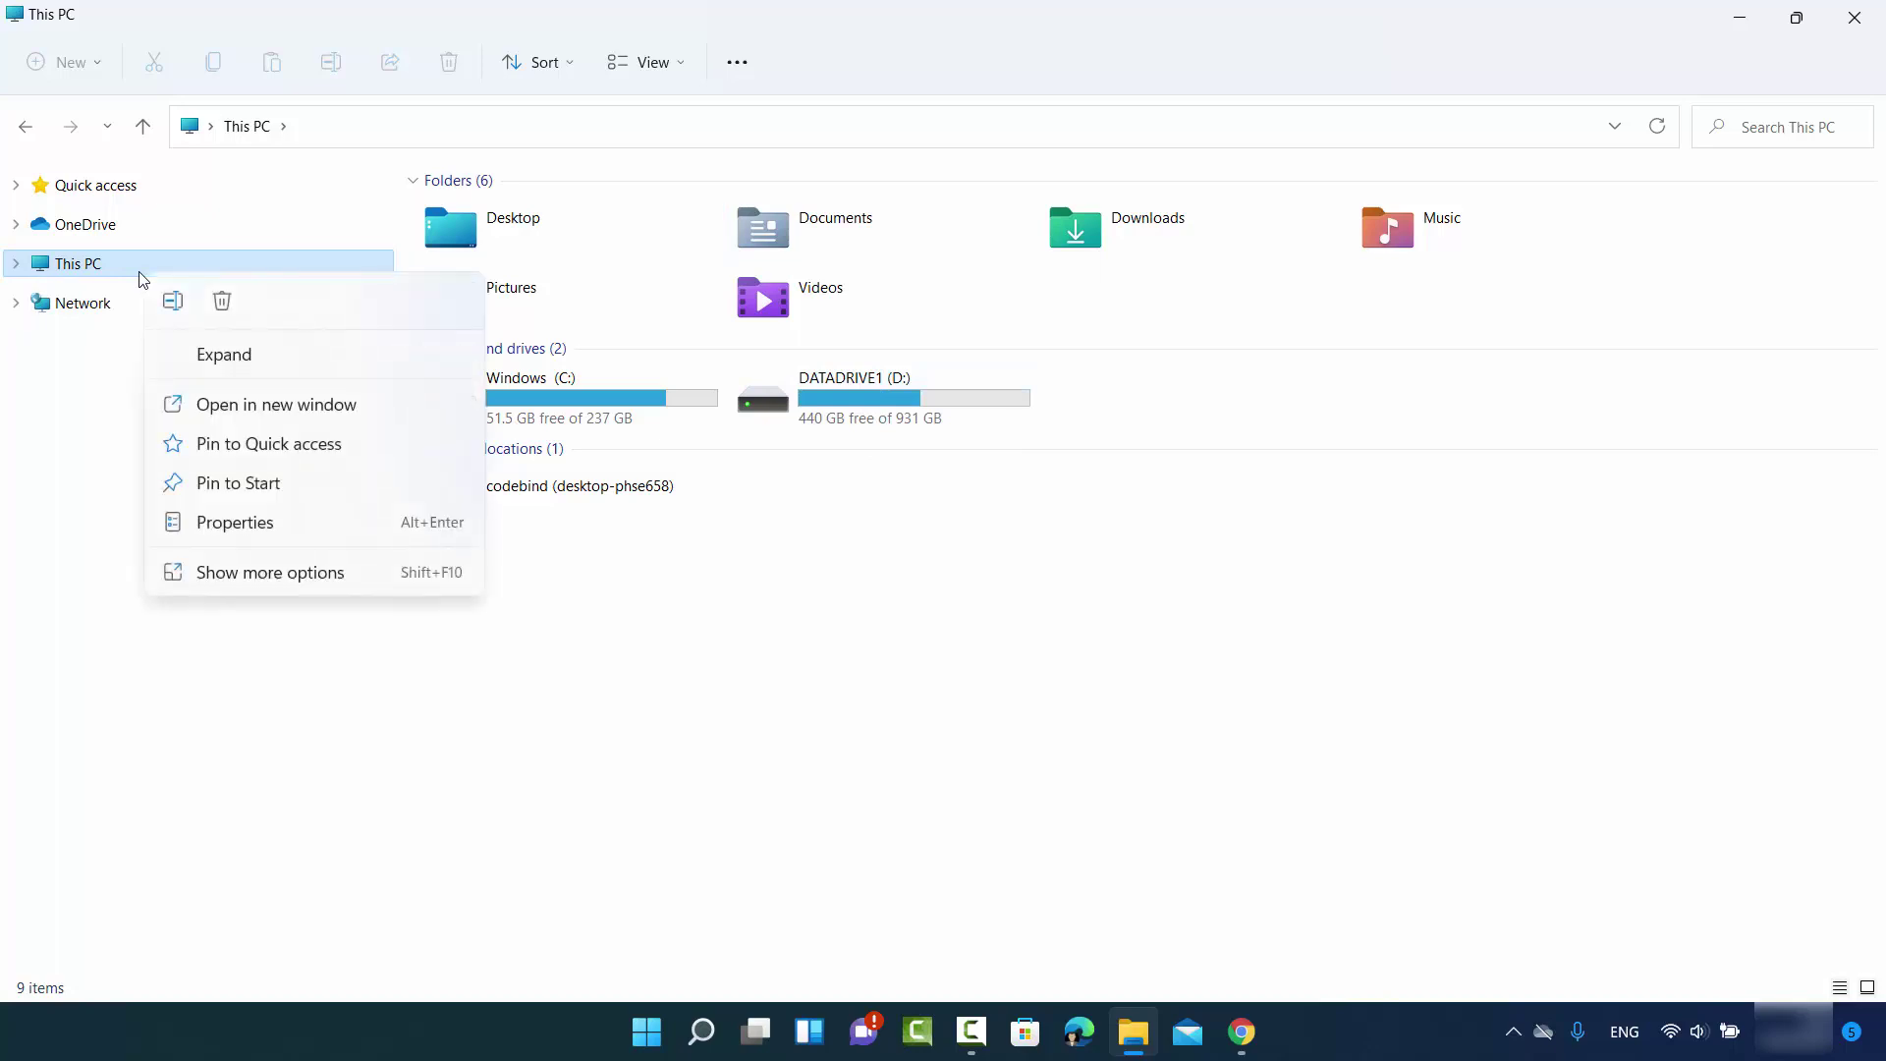
left_click(234, 580)
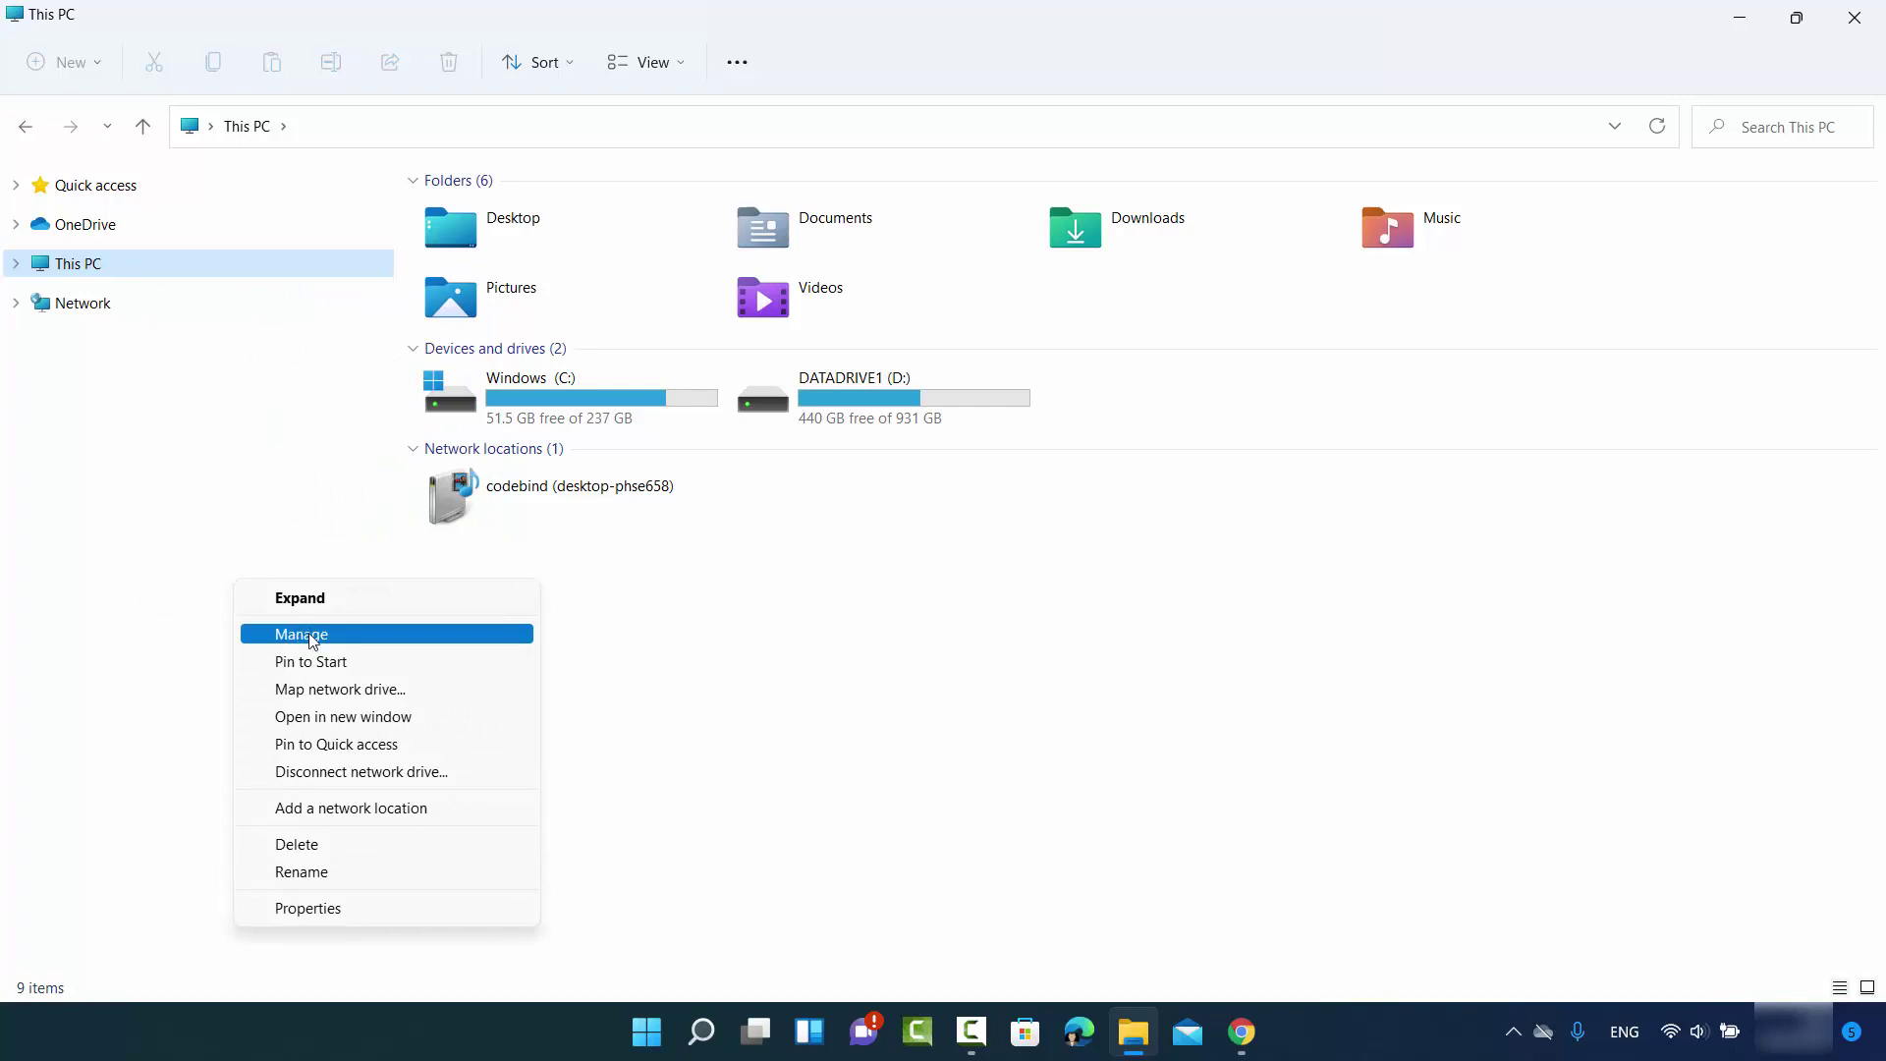
left_click(311, 640)
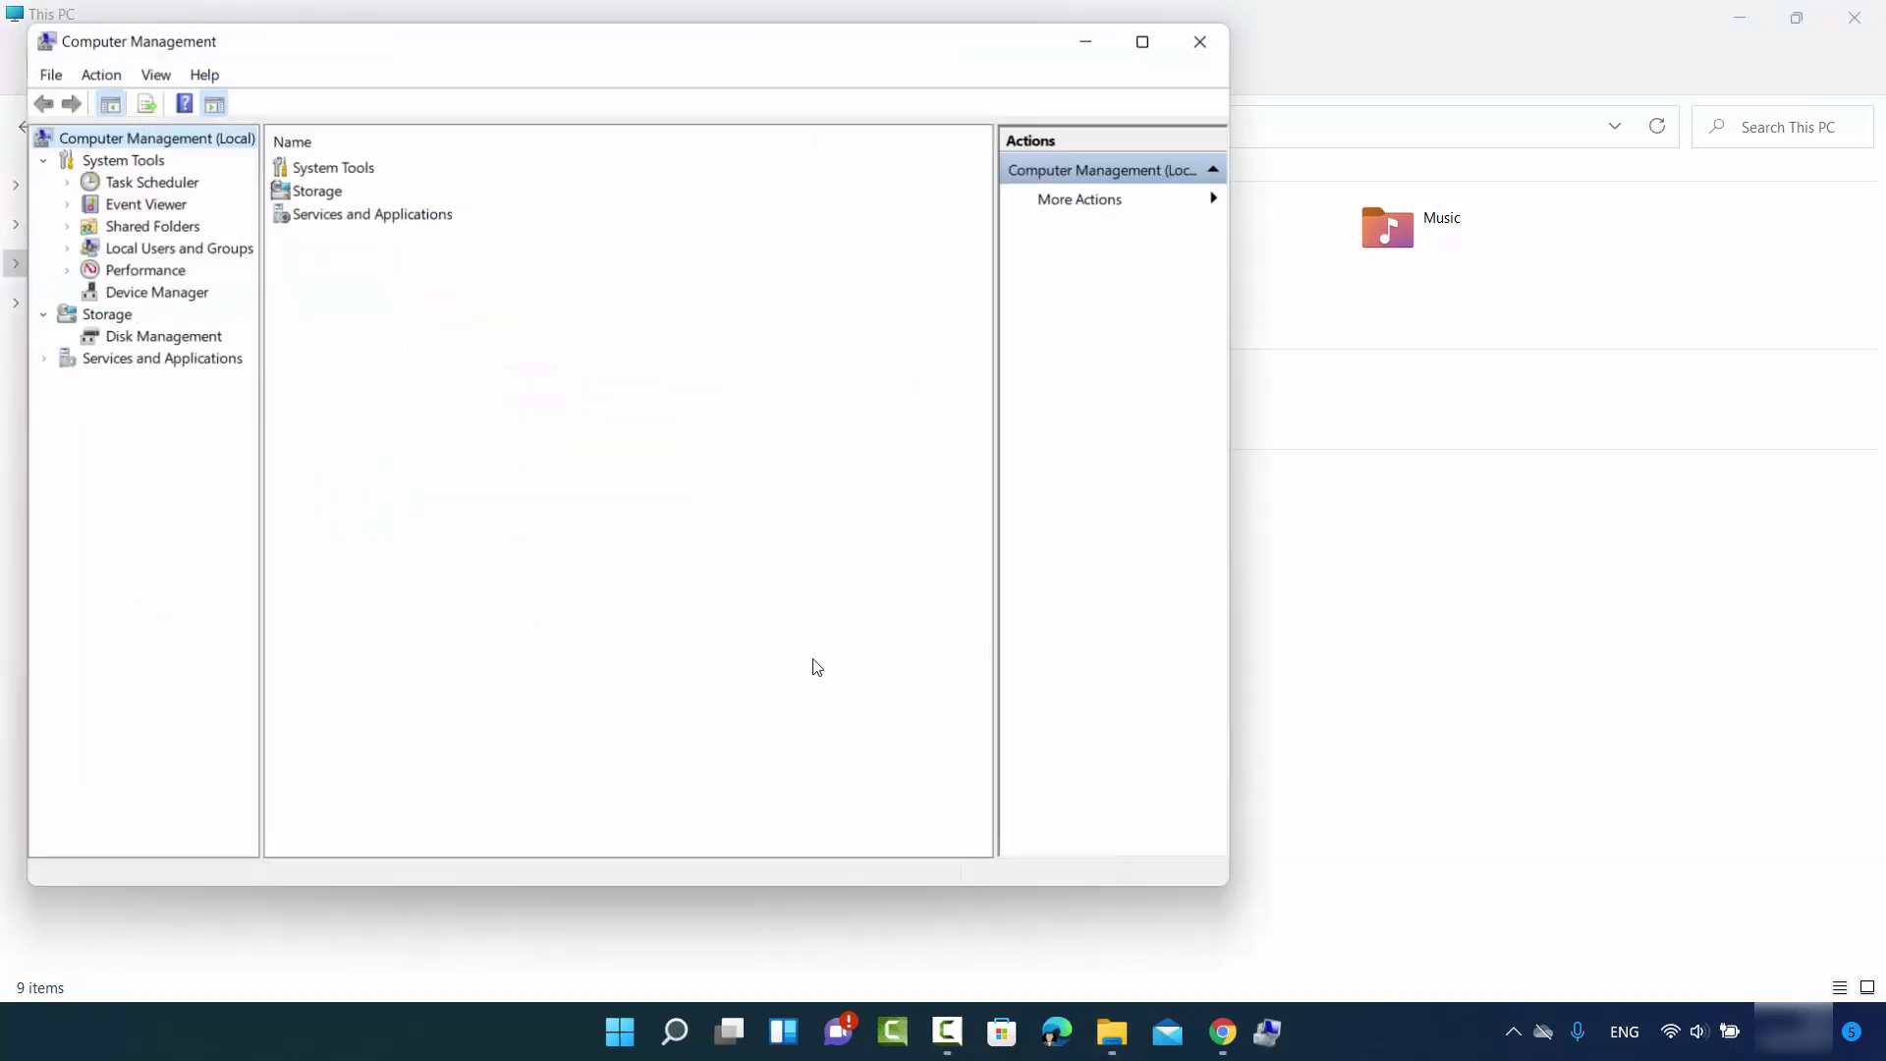
left_click_drag(724, 54, 1030, 89)
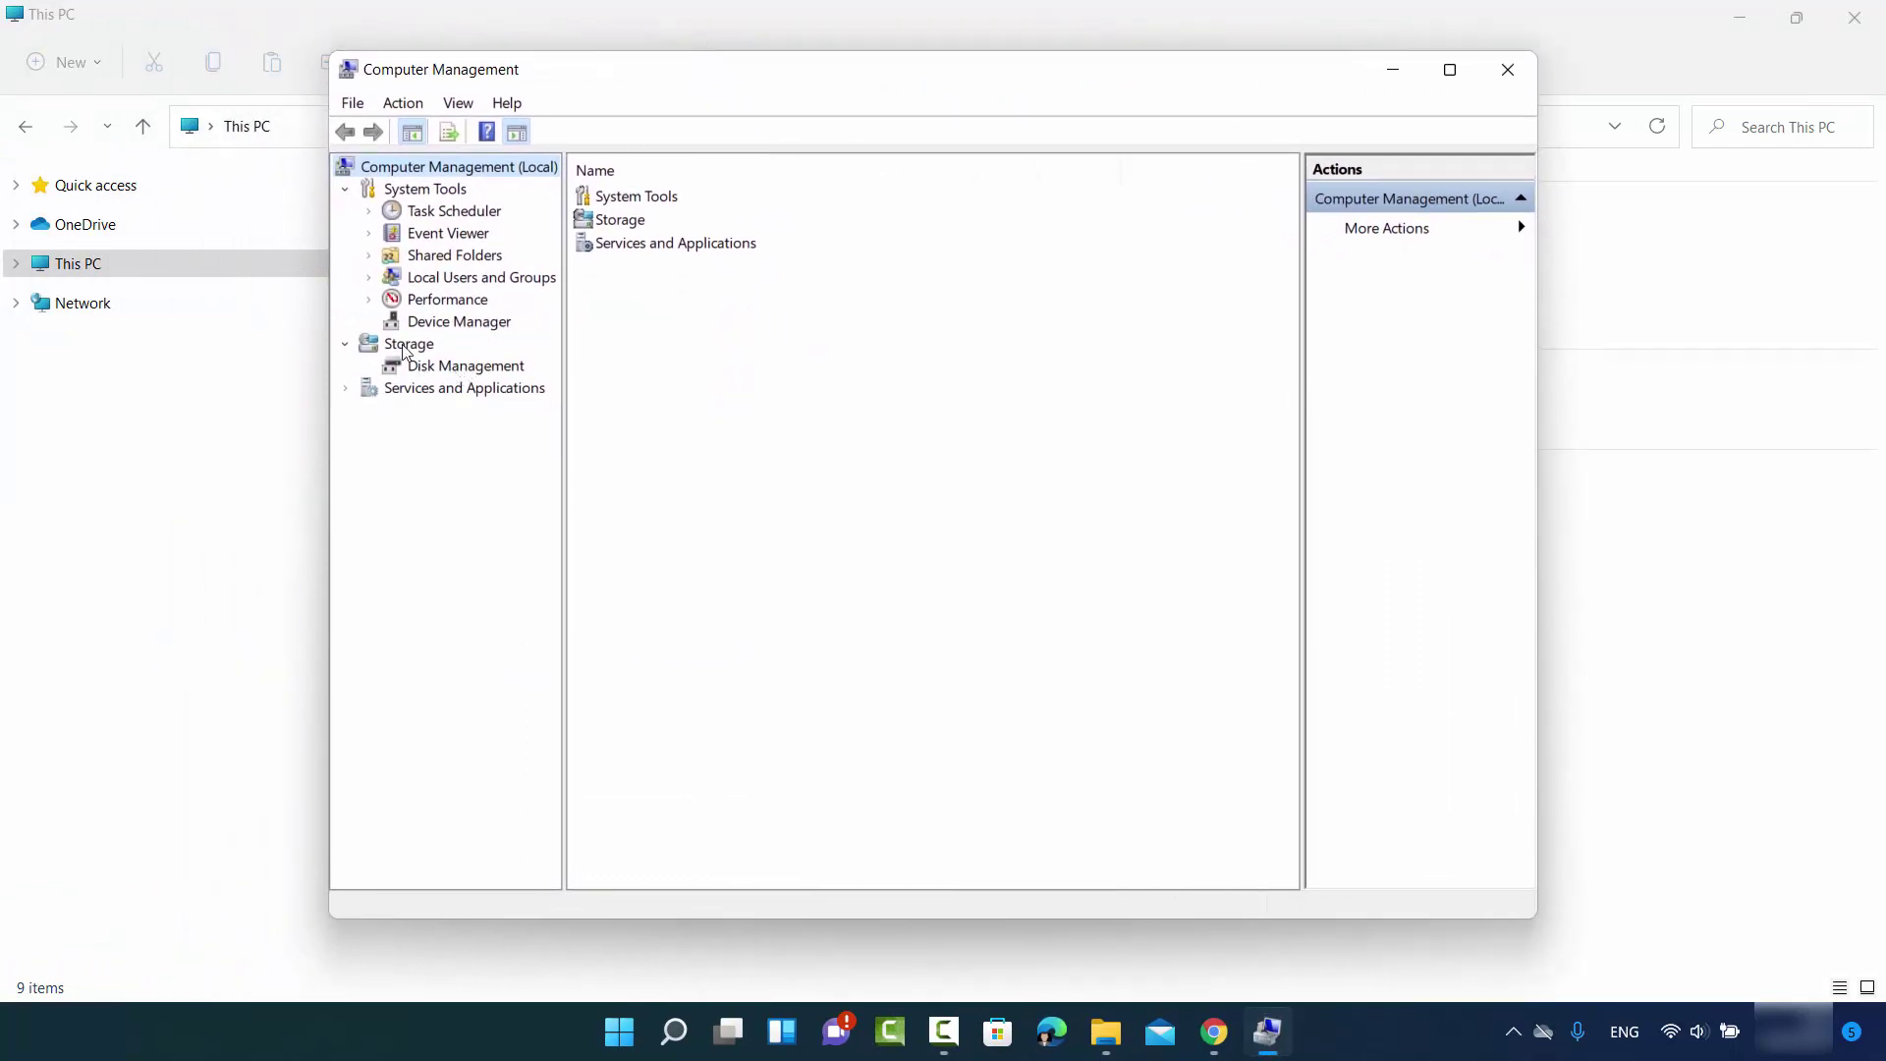
Show Disk Management and select the 931 GB NTFS DATADRIVE1 (D:) volume on Disk 1
left_click(444, 369)
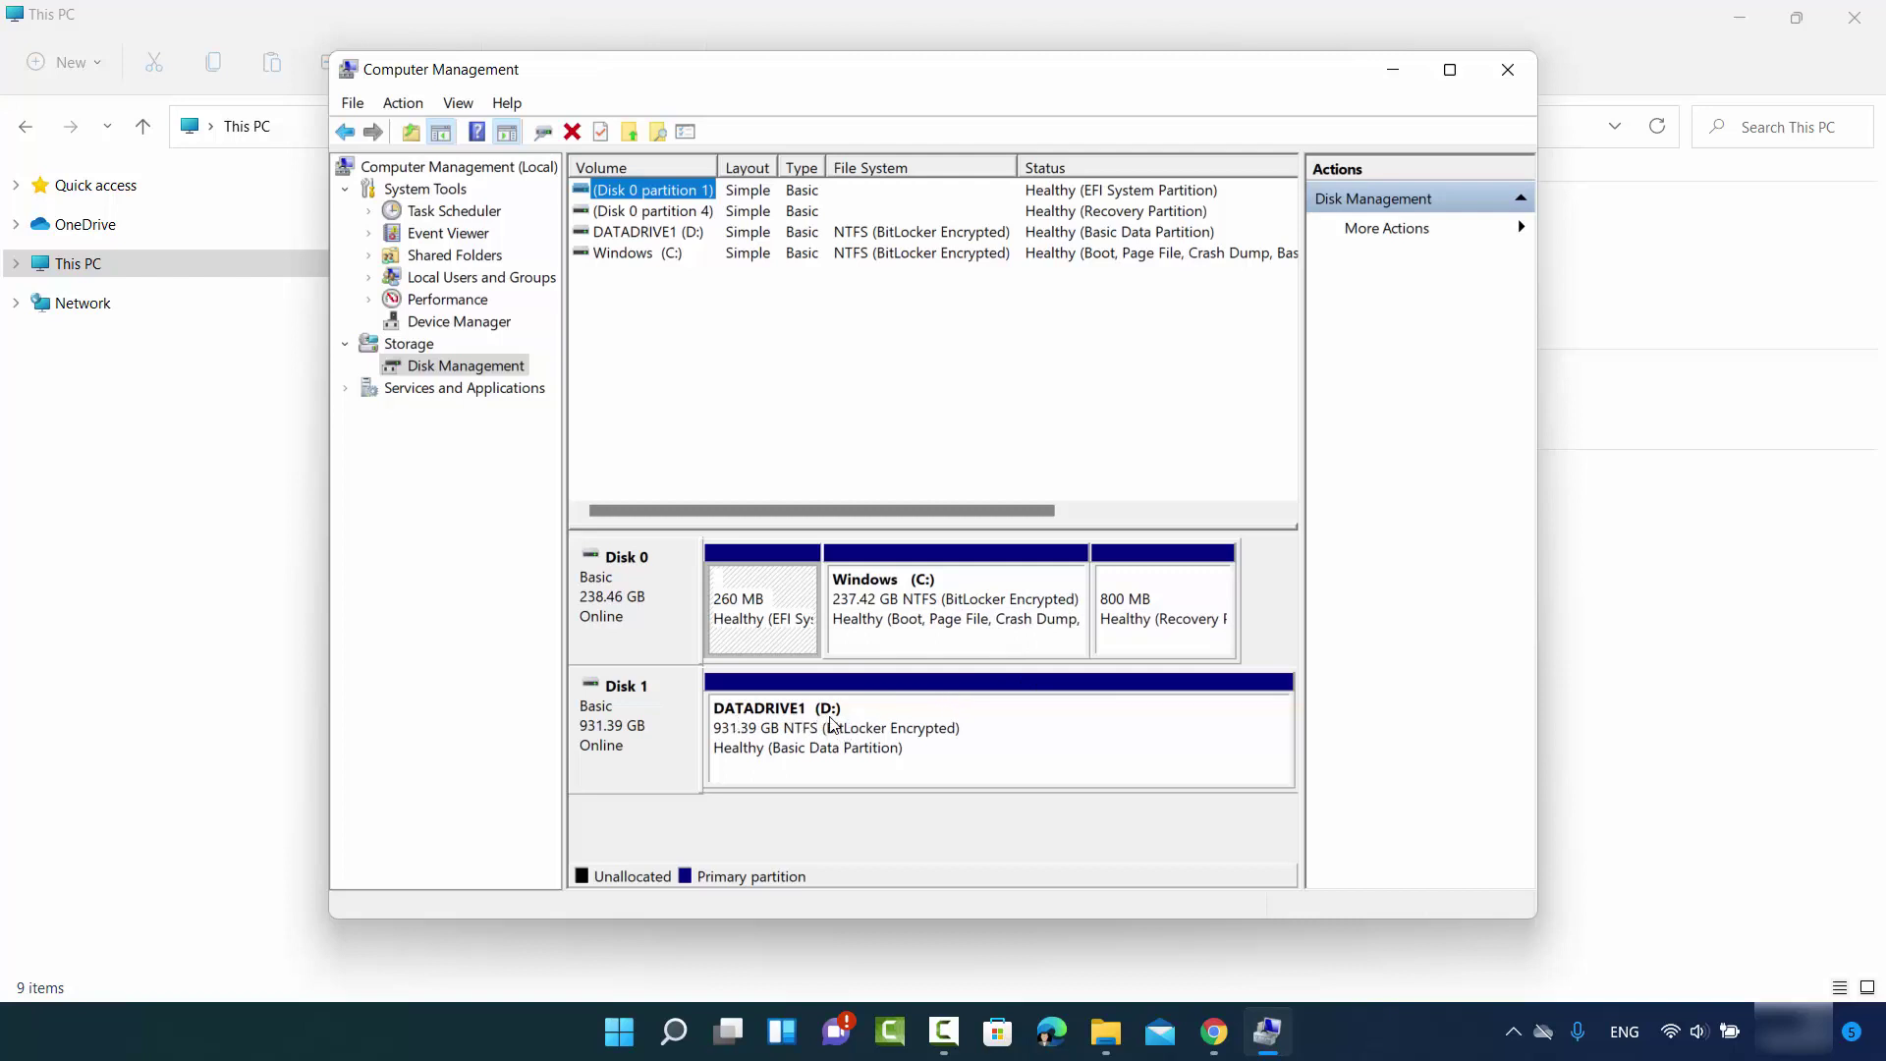
left_click(945, 741)
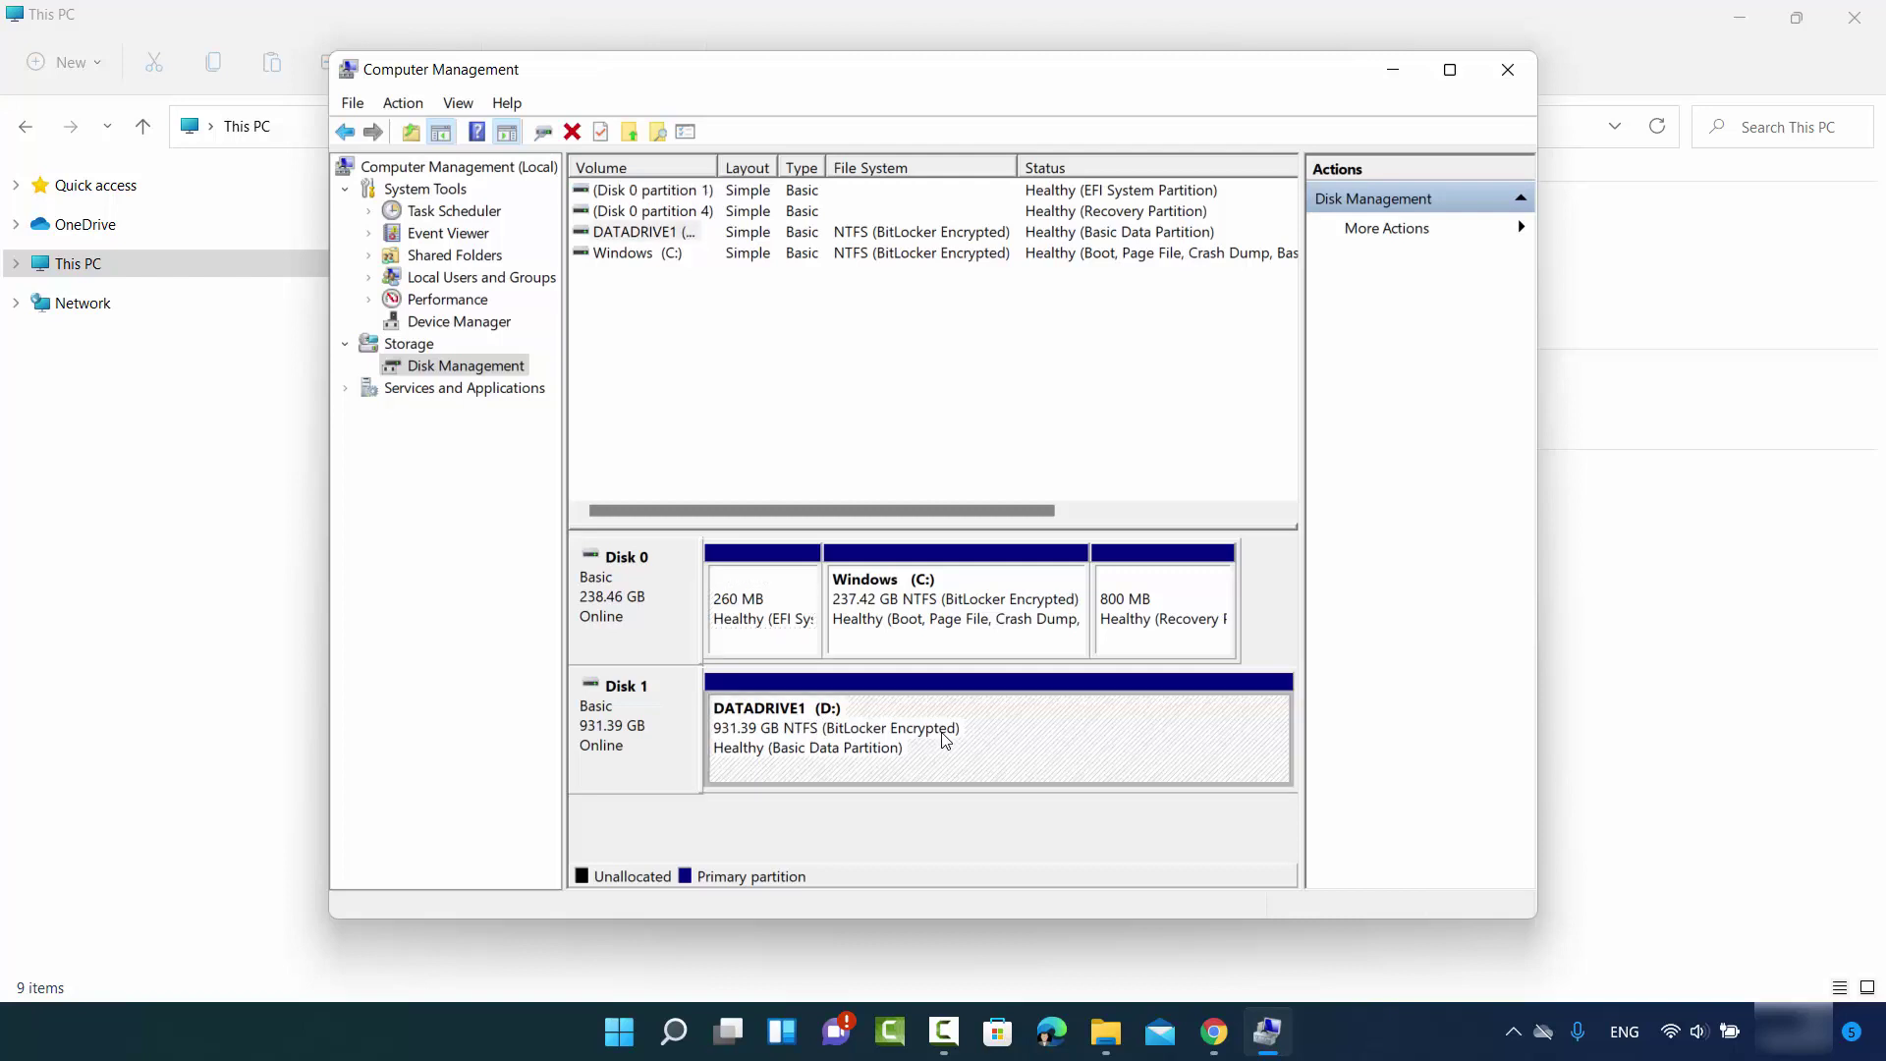
Pick E as DATADRIVE1's new drive letter in Change Drive Letter and Paths, replacing D
right_click(945, 742)
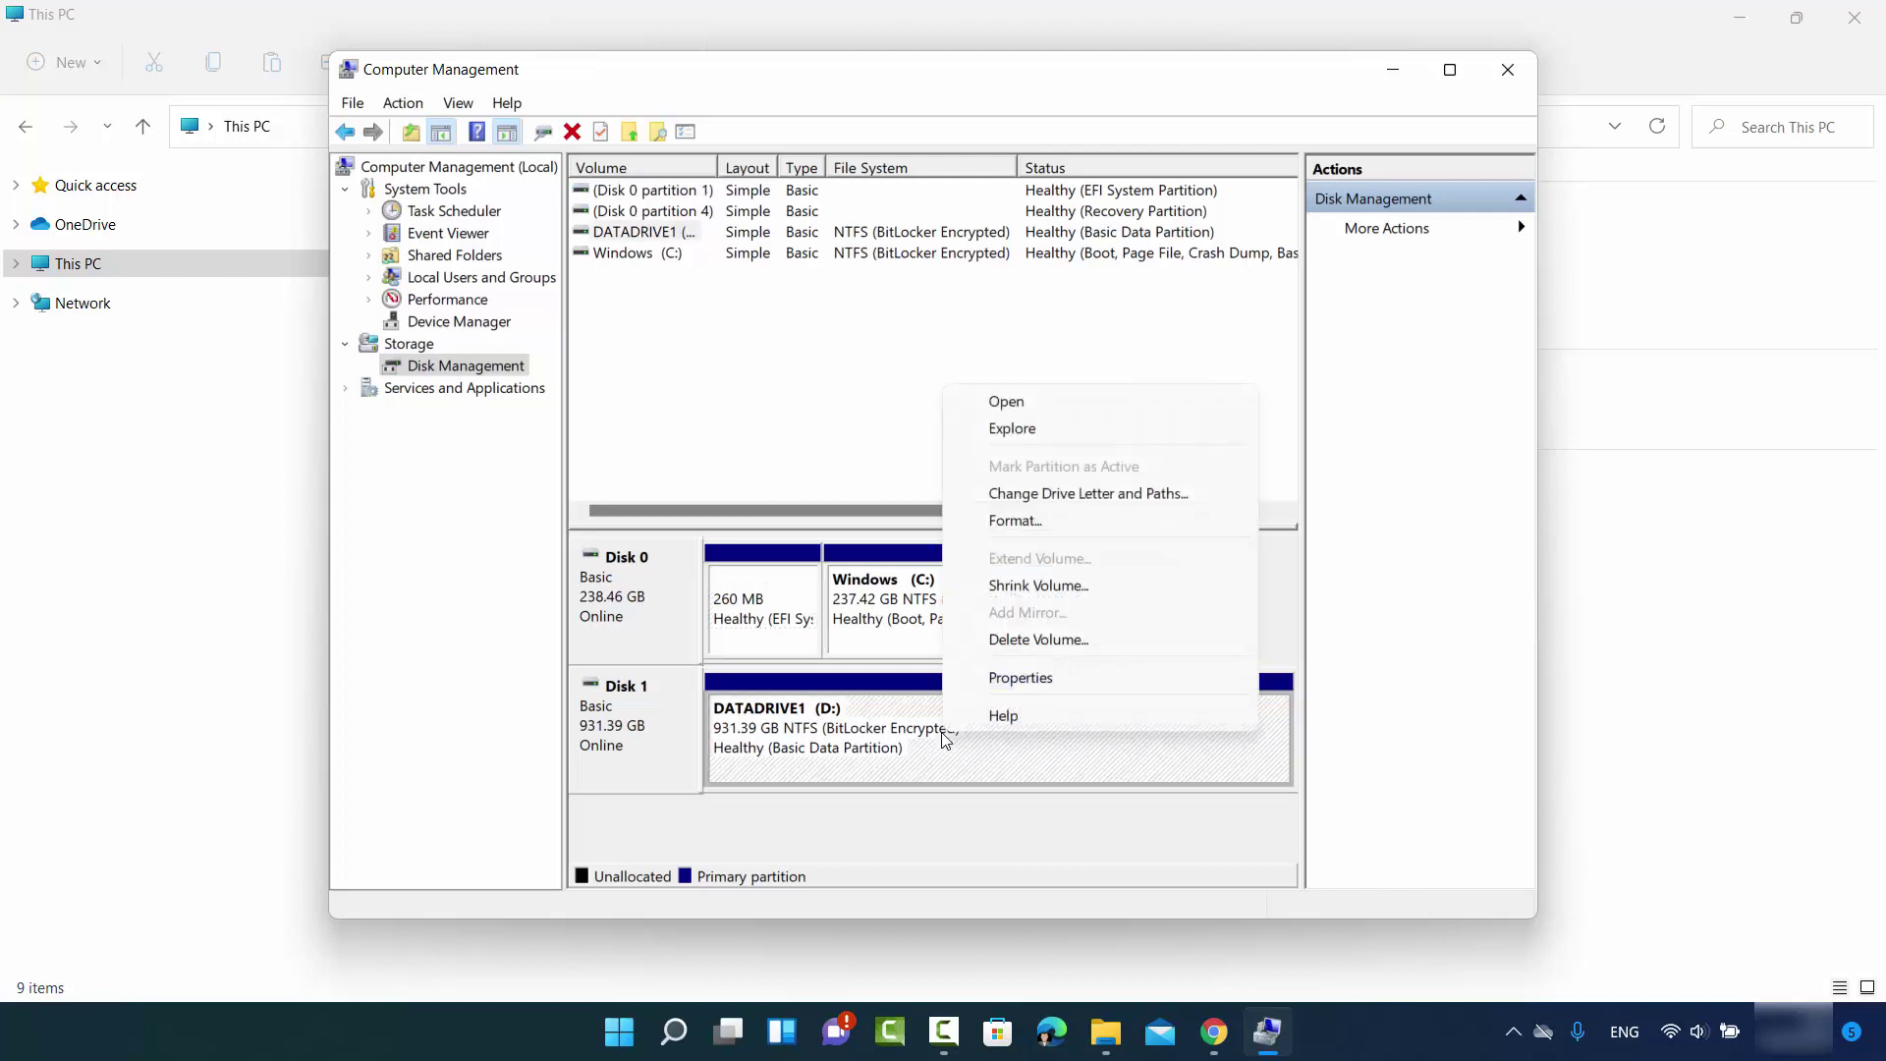
left_click(1065, 505)
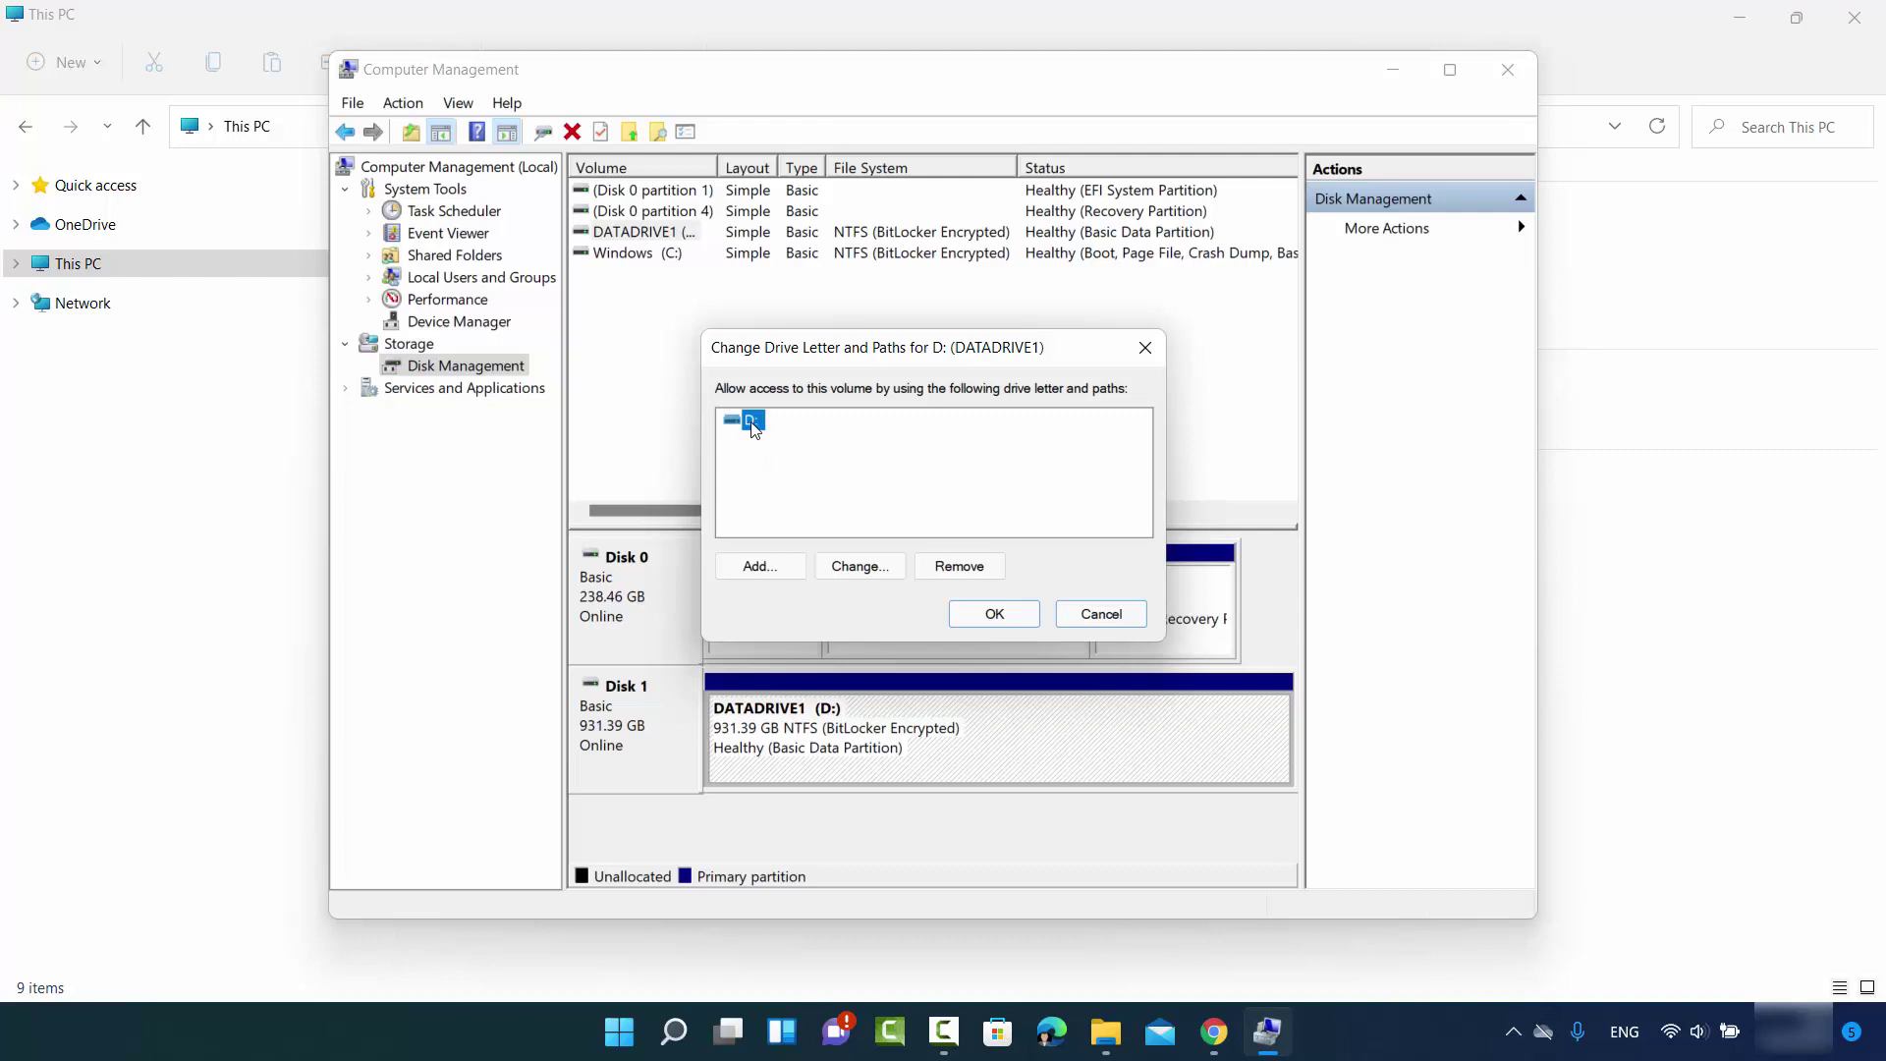
left_click(857, 567)
left_click(1129, 460)
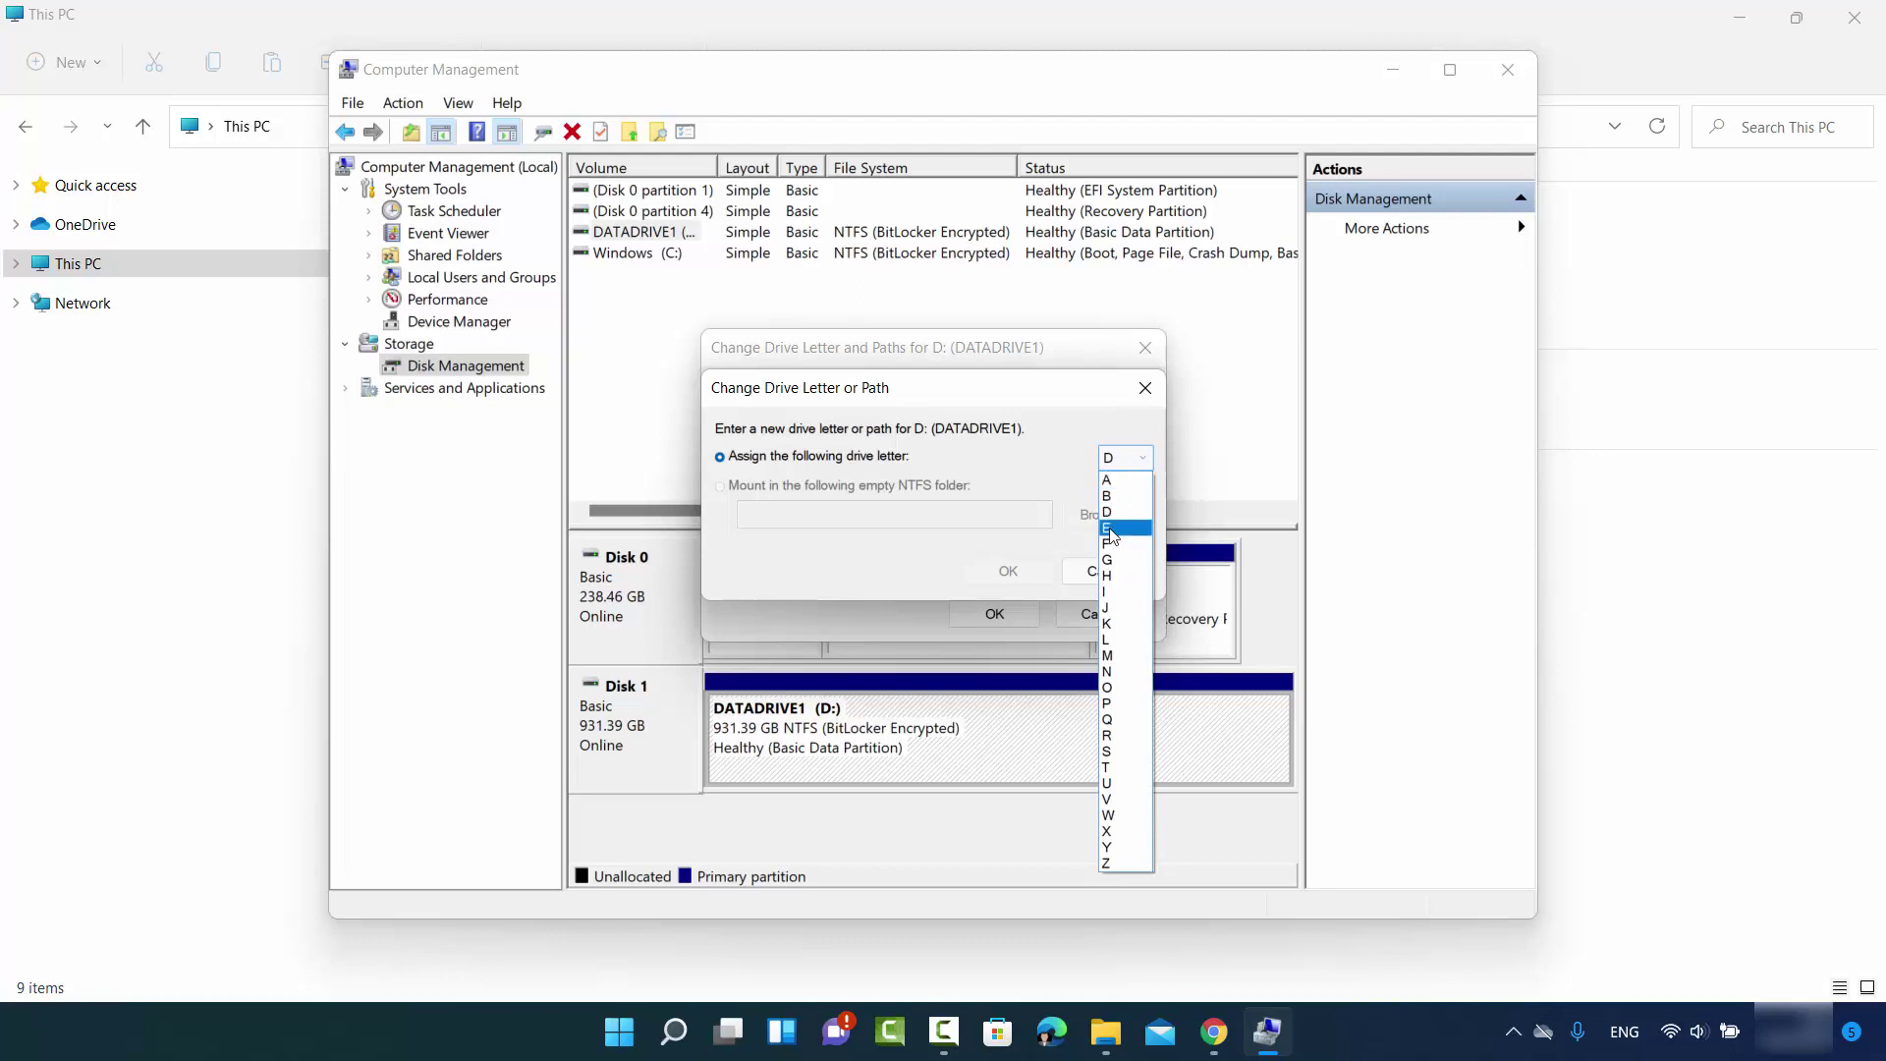
left_click(1113, 532)
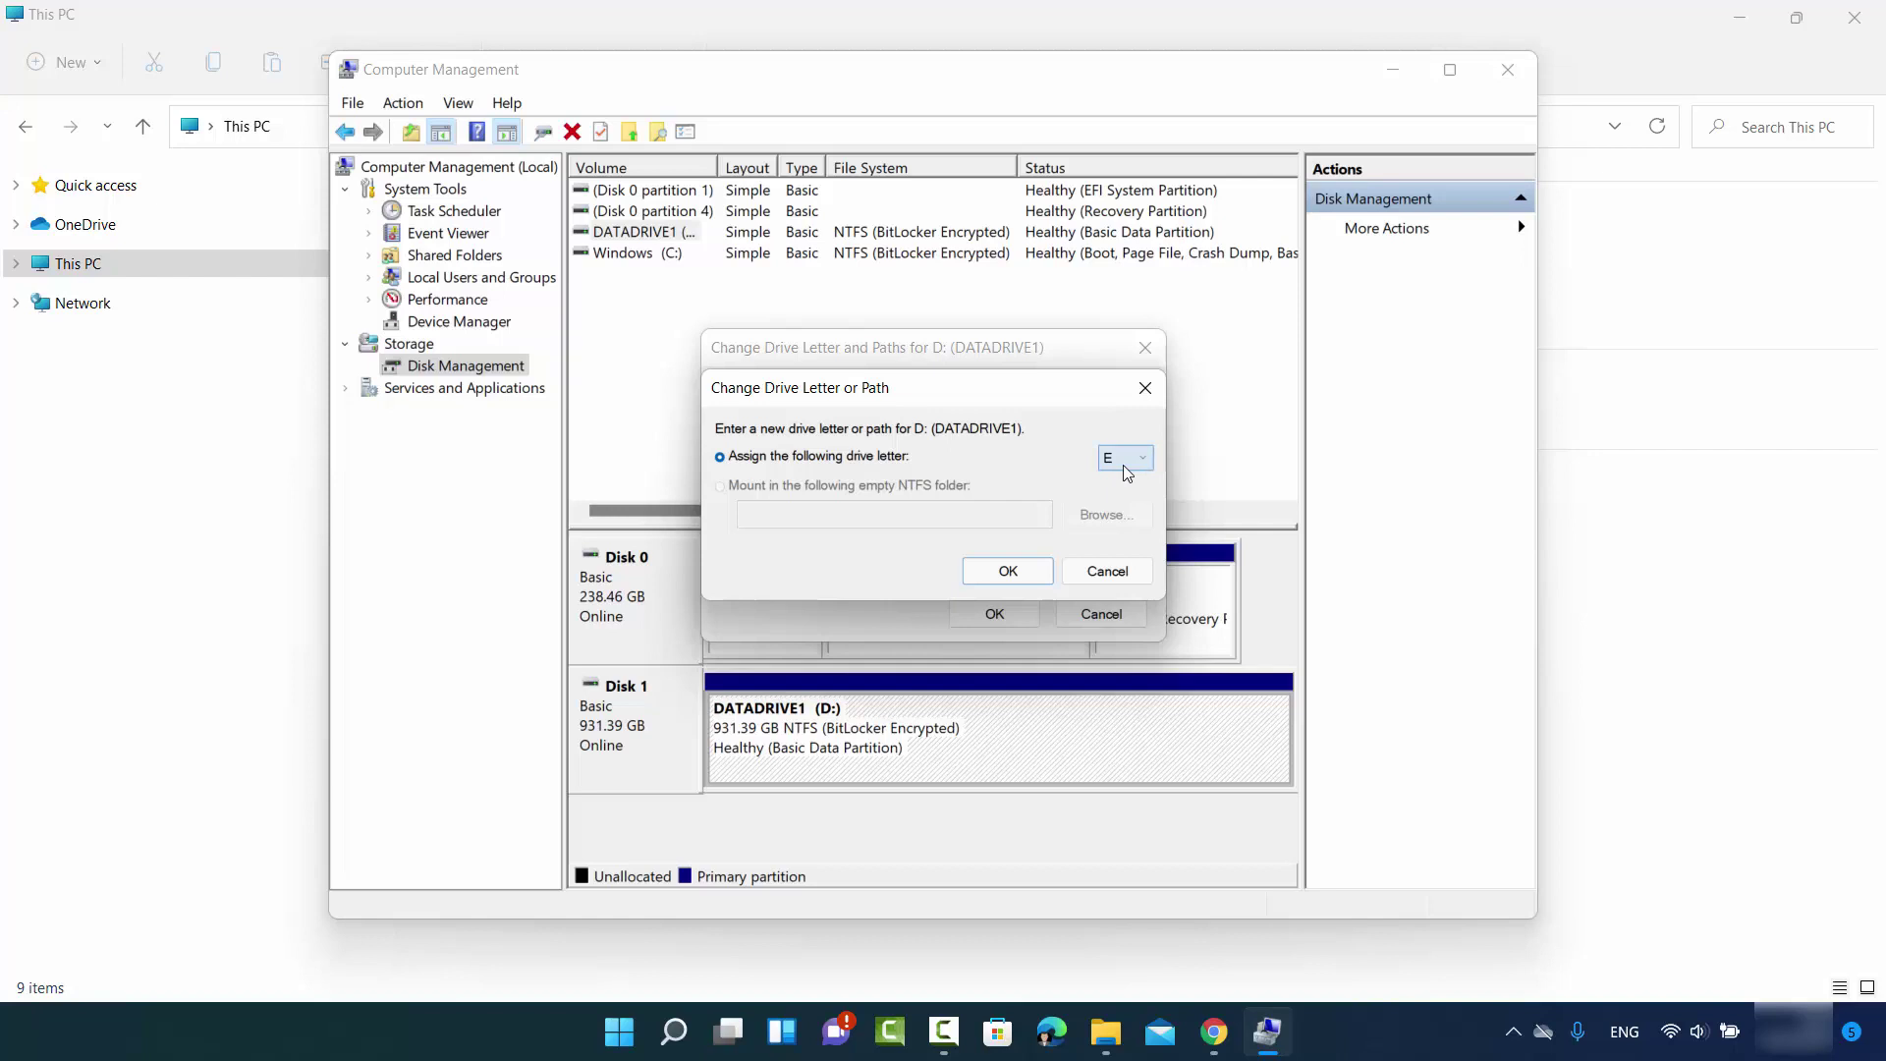
left_click(1008, 573)
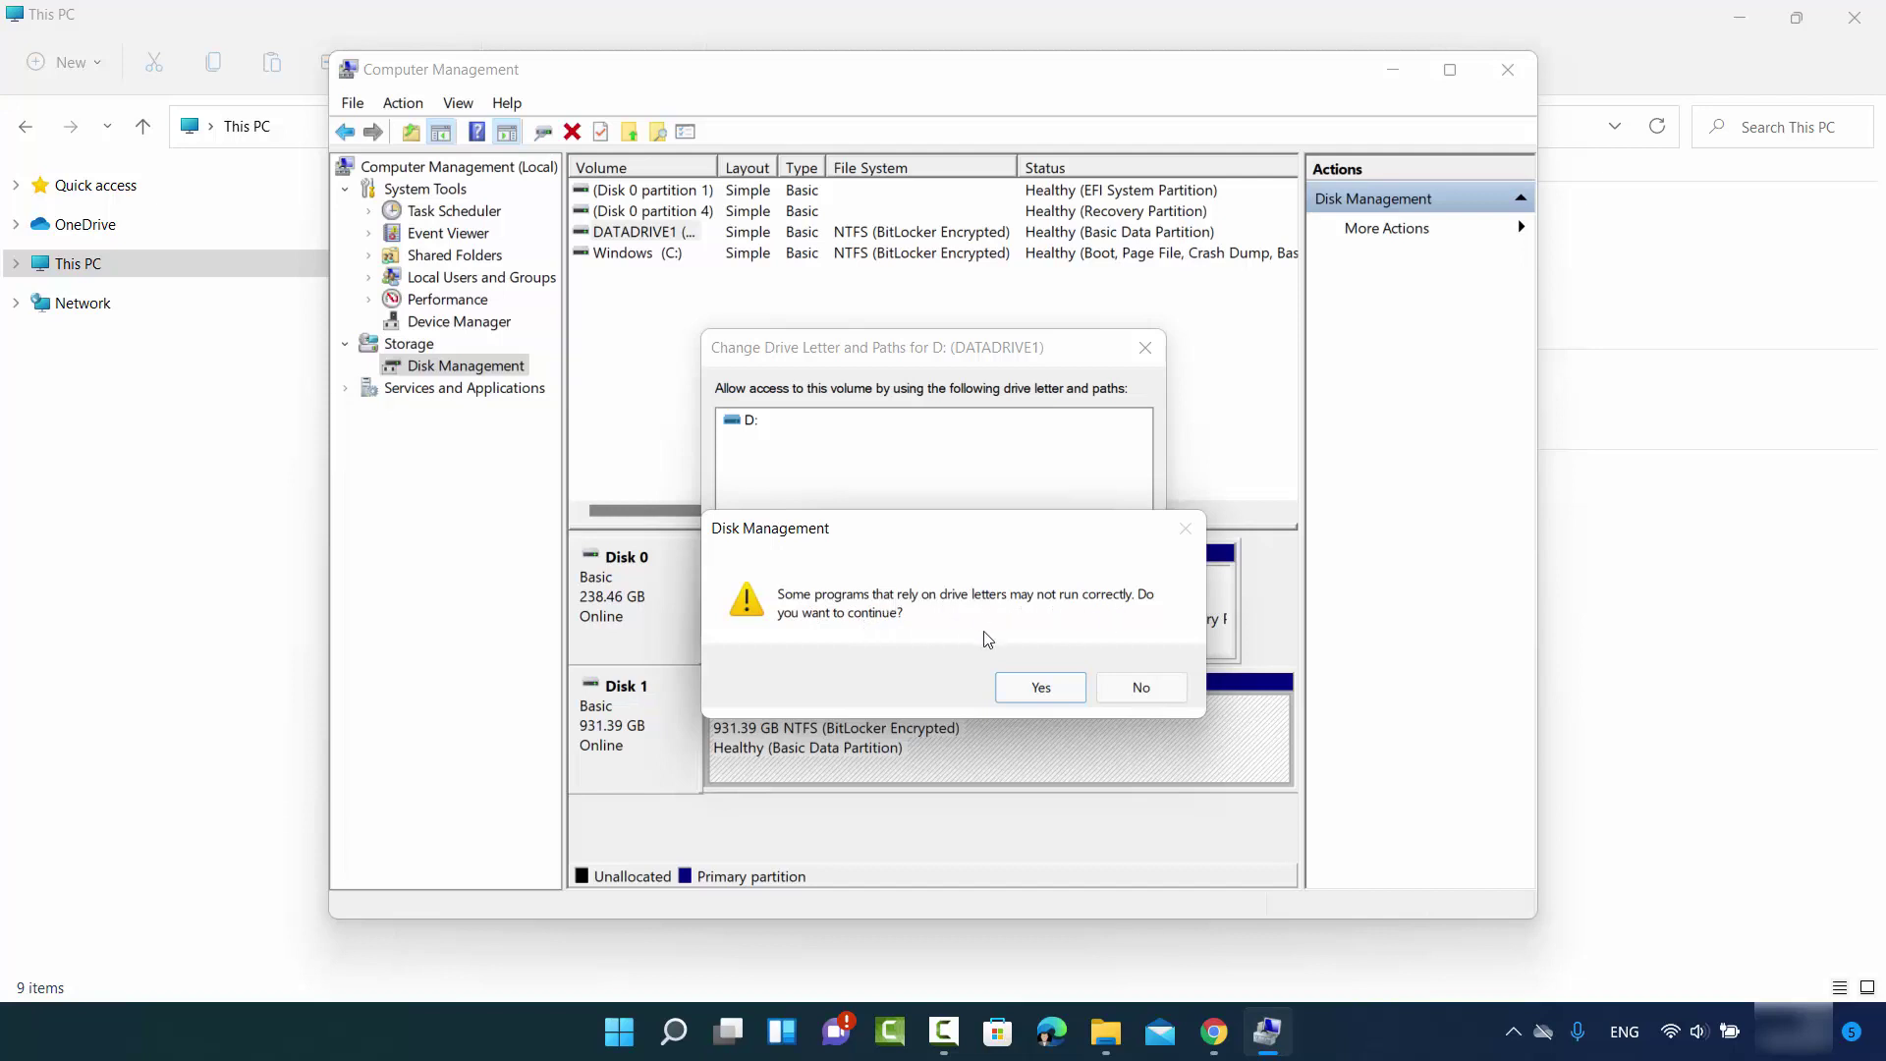
Accept the drive-letter and volume-in-use warnings so DATADRIVE1 becomes E: on Disk 1
left_click(1013, 697)
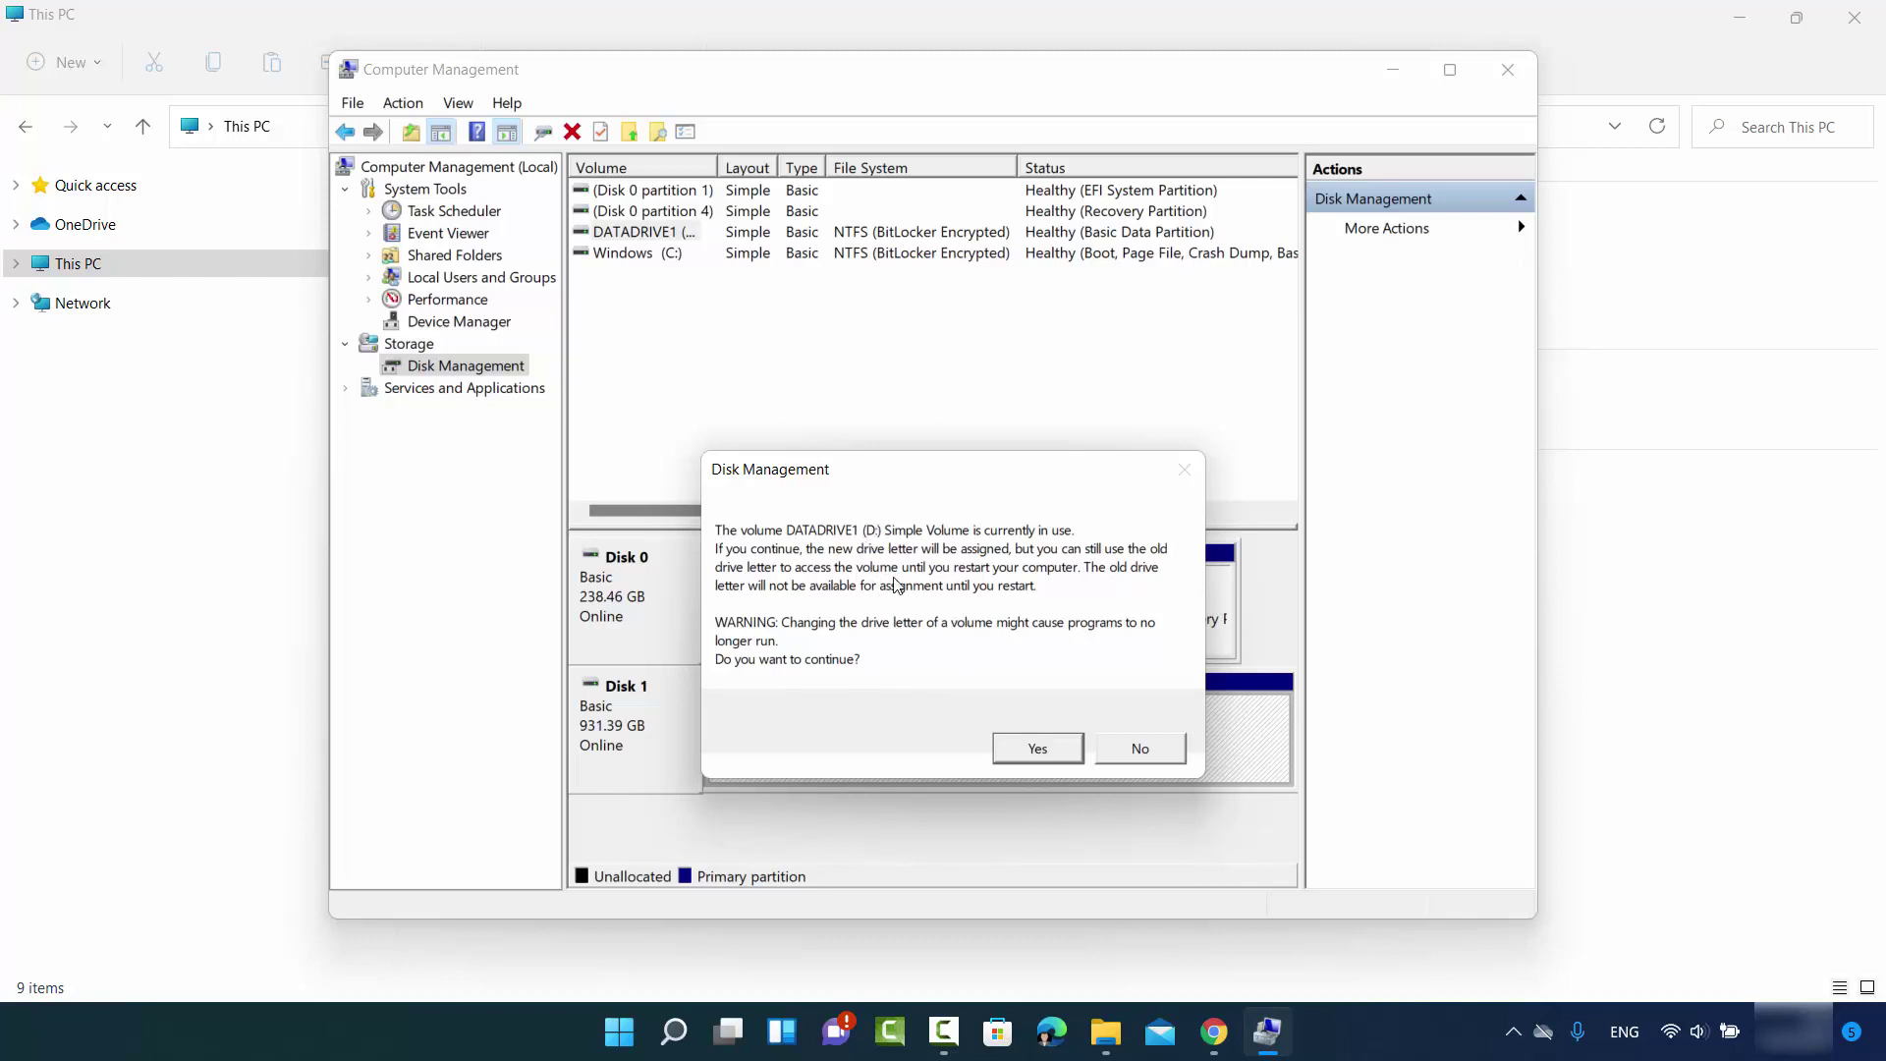
left_click(1034, 749)
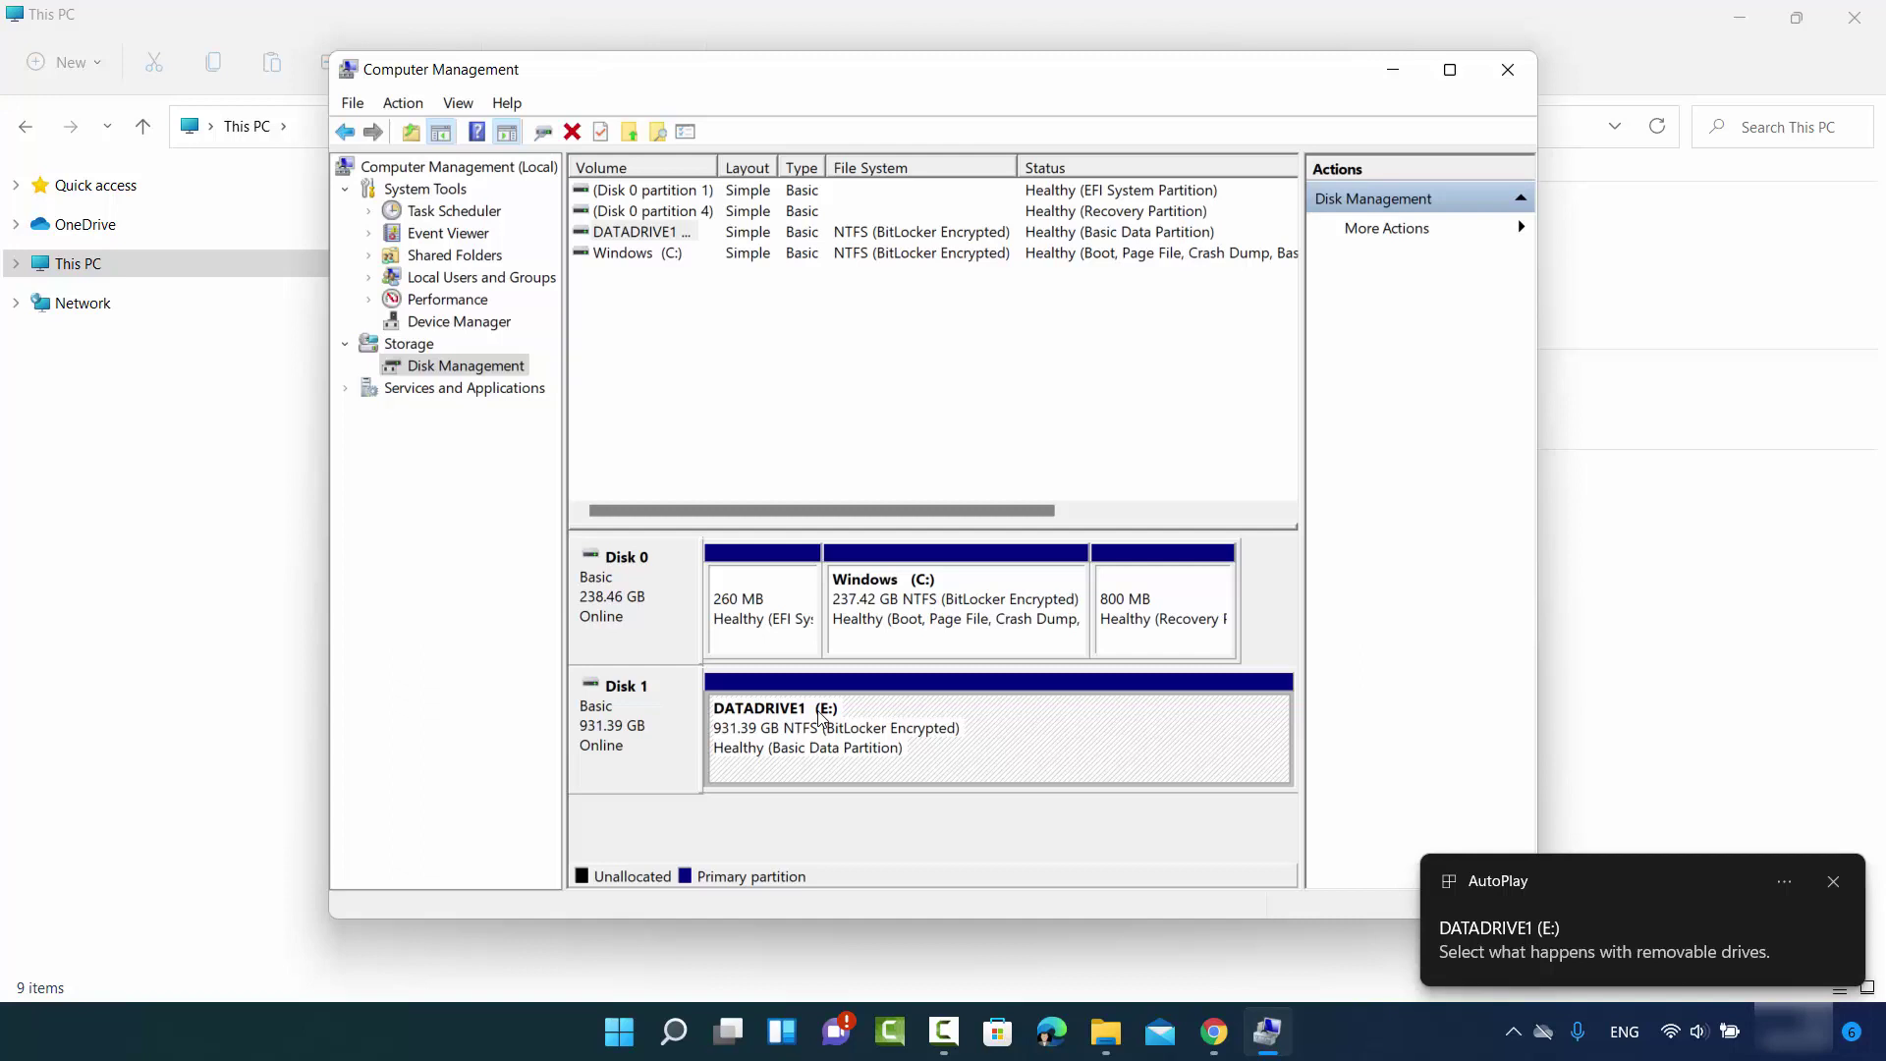
Close Computer Management, confirm This PC shows DATADRIVE1 as E:, and choose Manage via keyboard
key("alt+Tab")
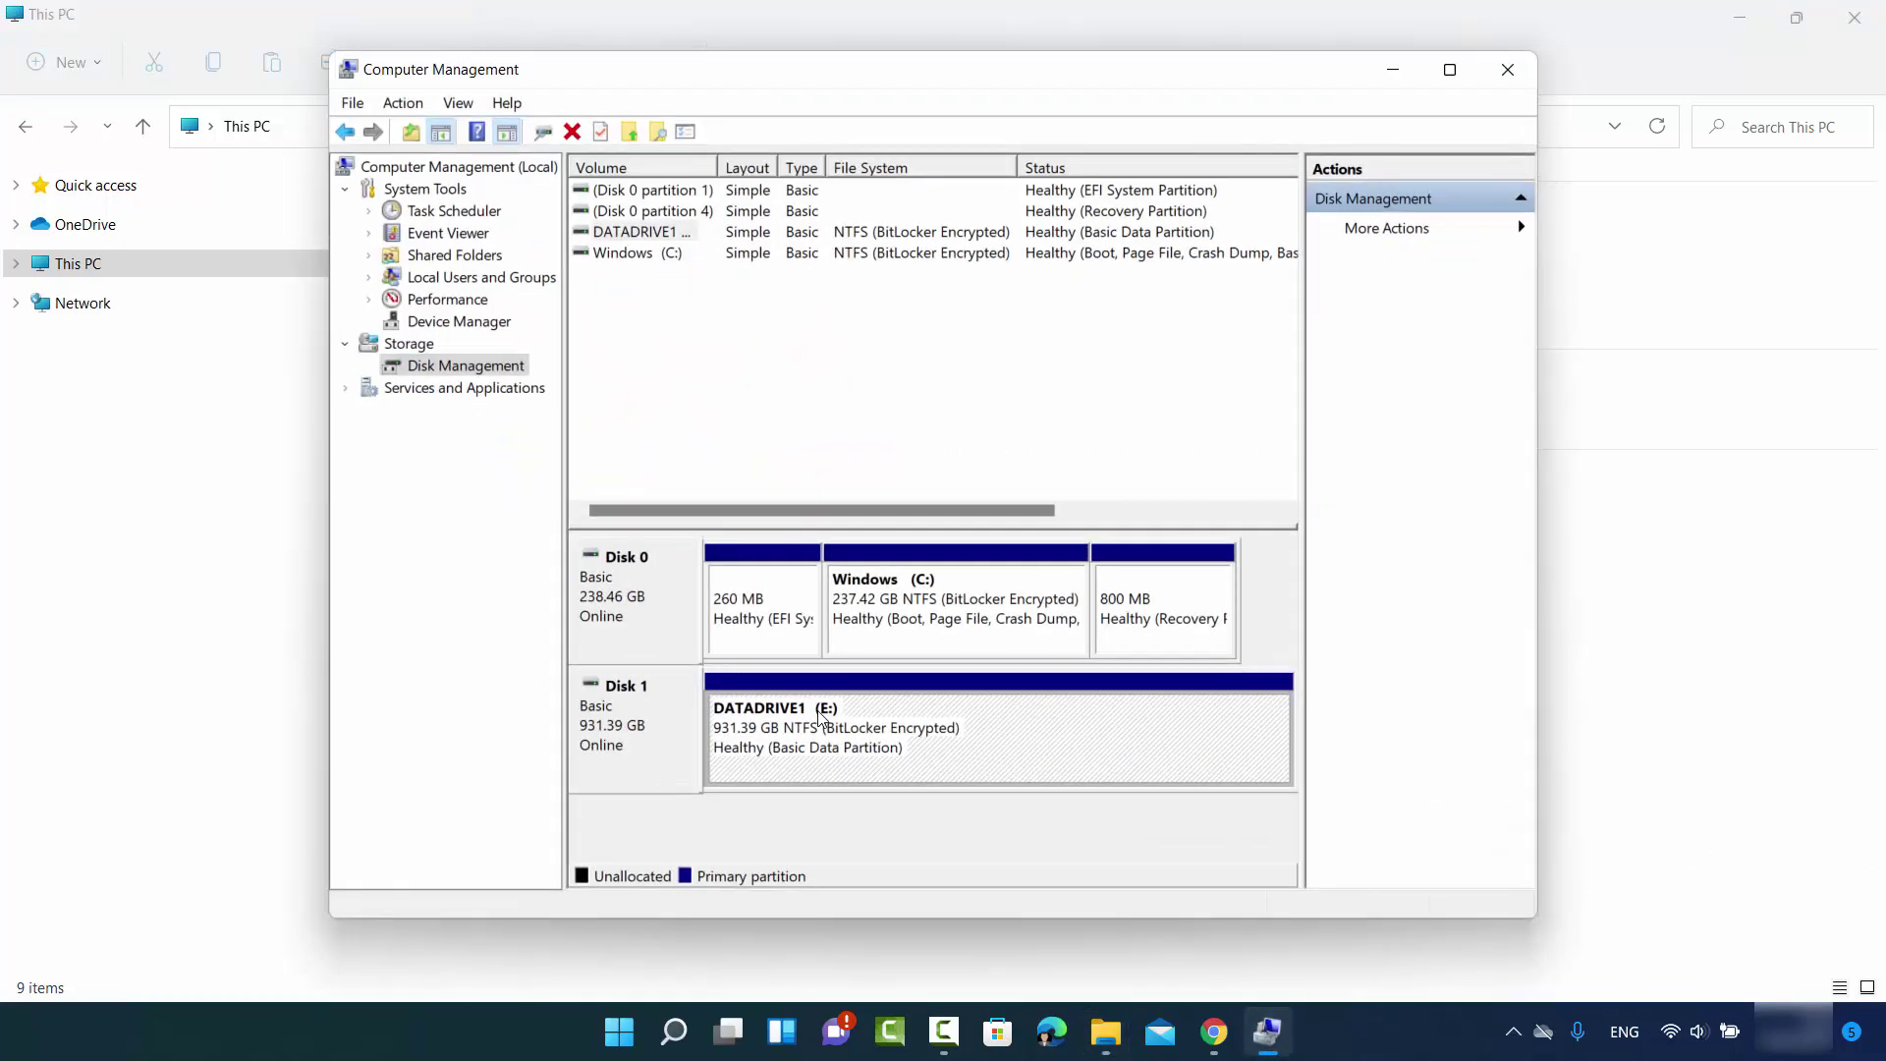
key("alt+F4")
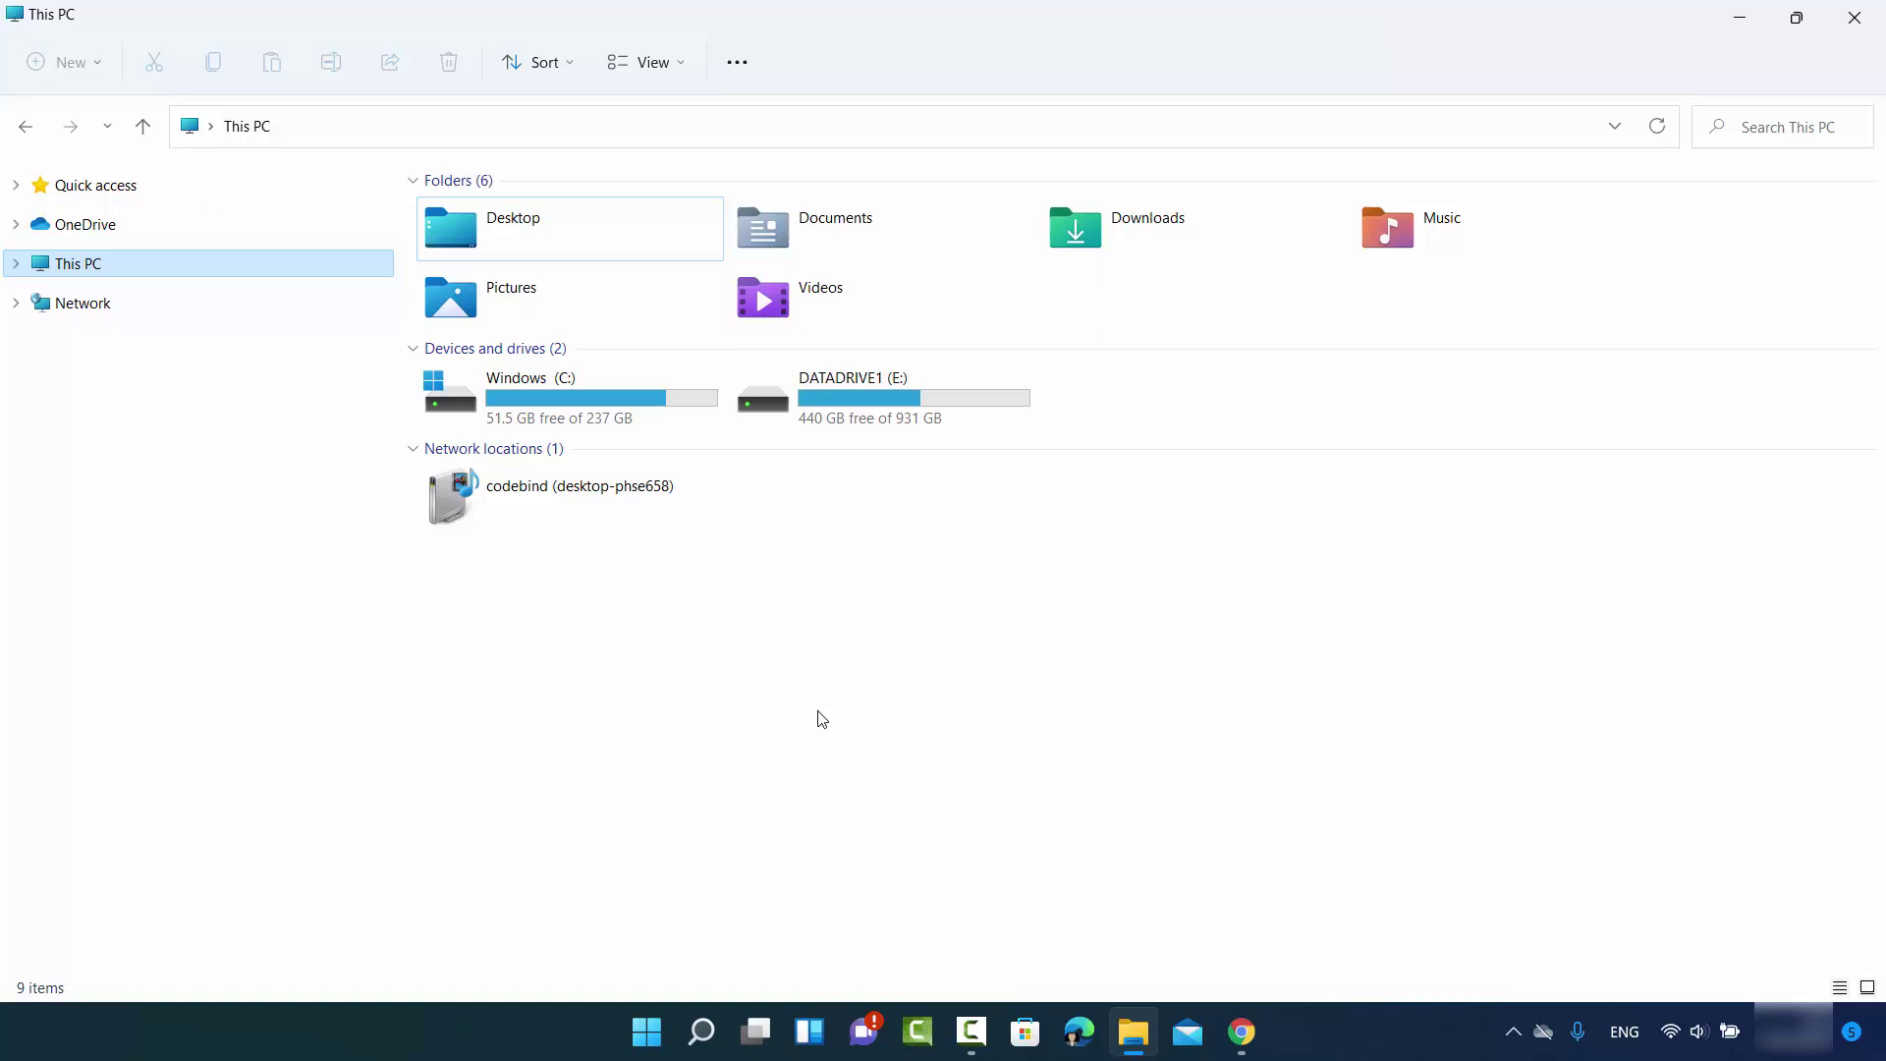
key("shift+F10")
key("Up")
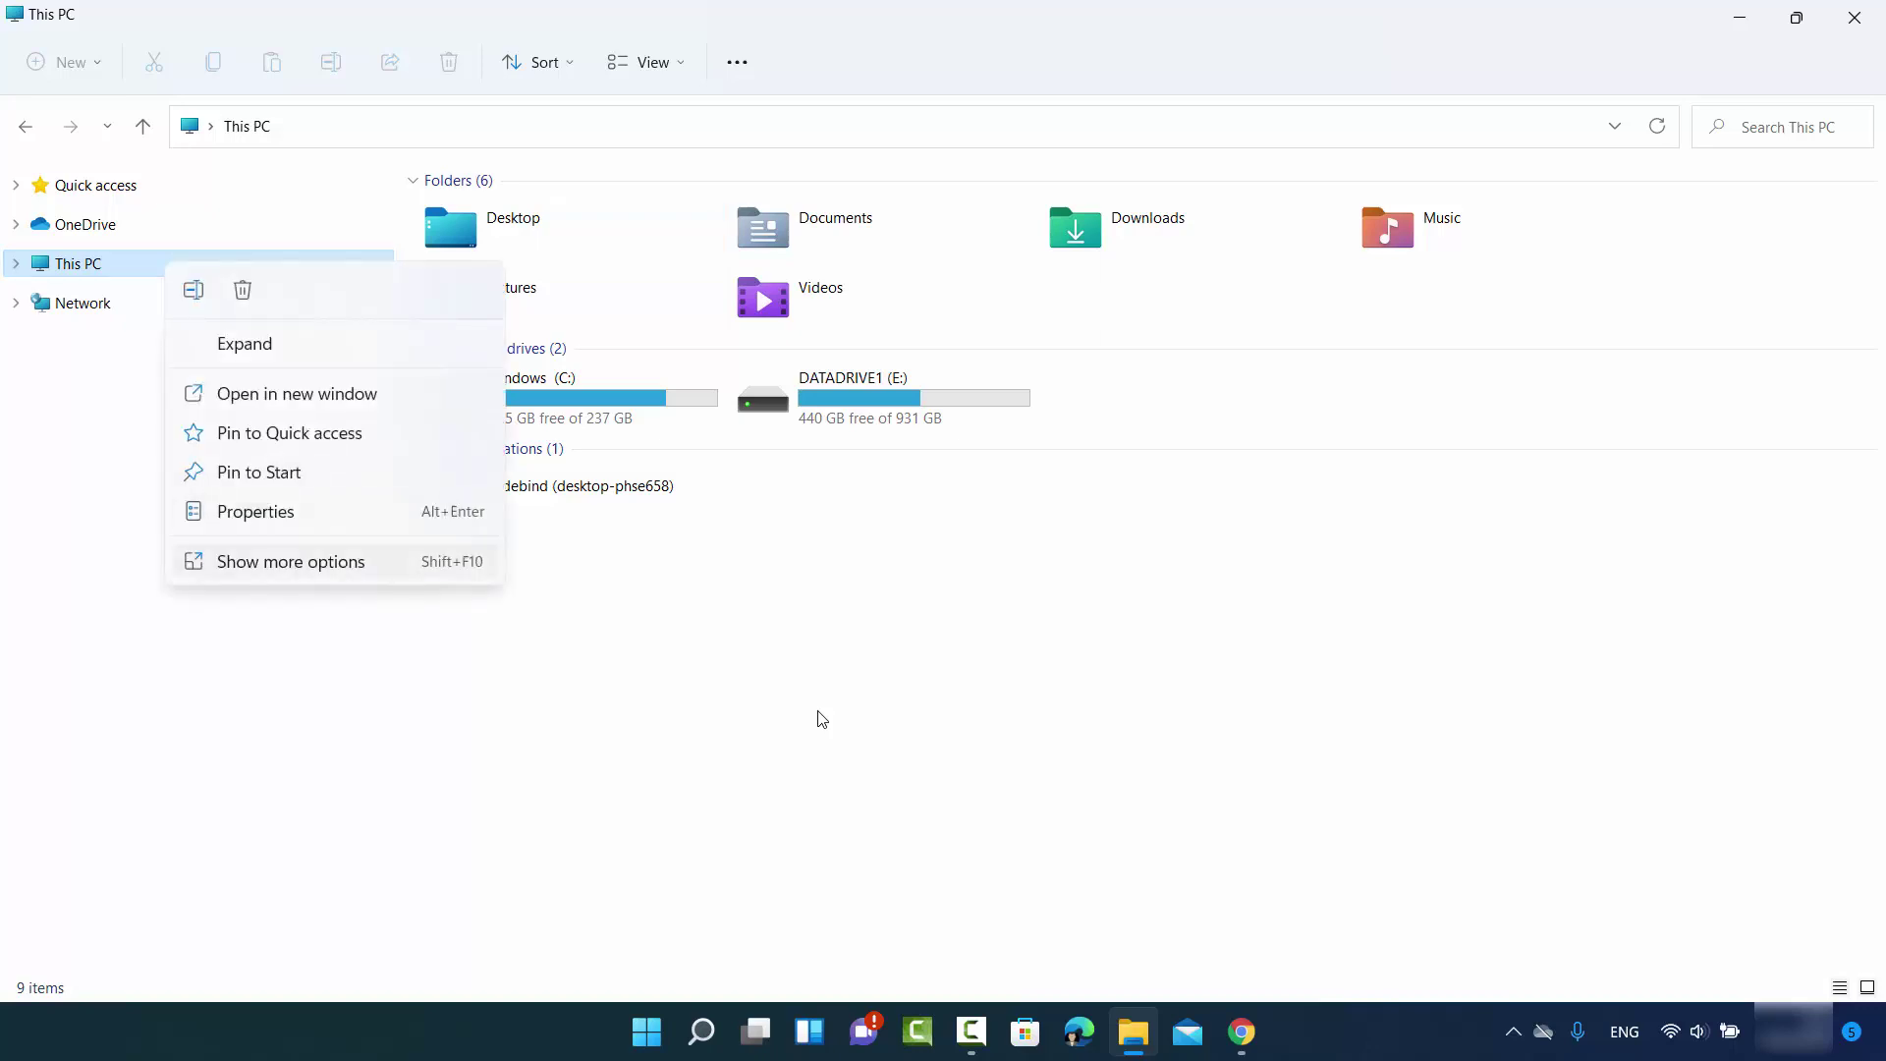
key("Return")
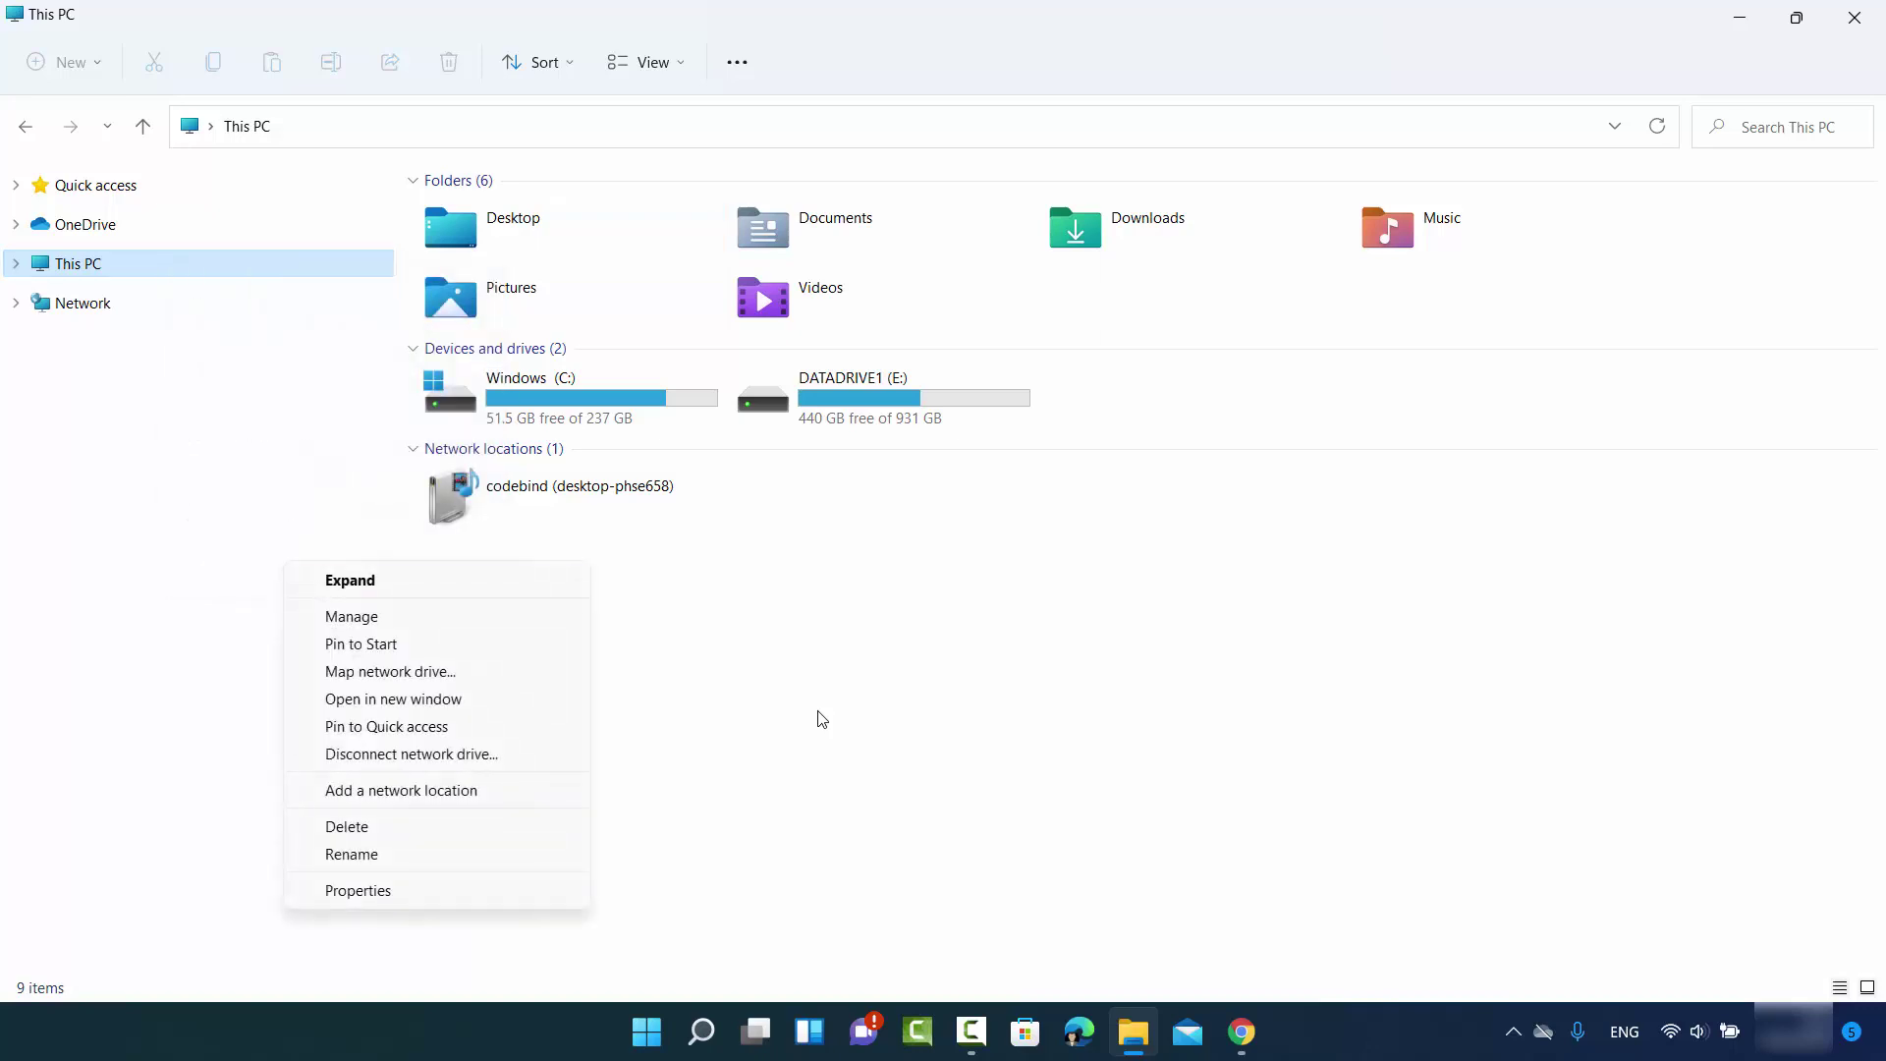
key("Down")
key("Down")
key("Down")
key("Up")
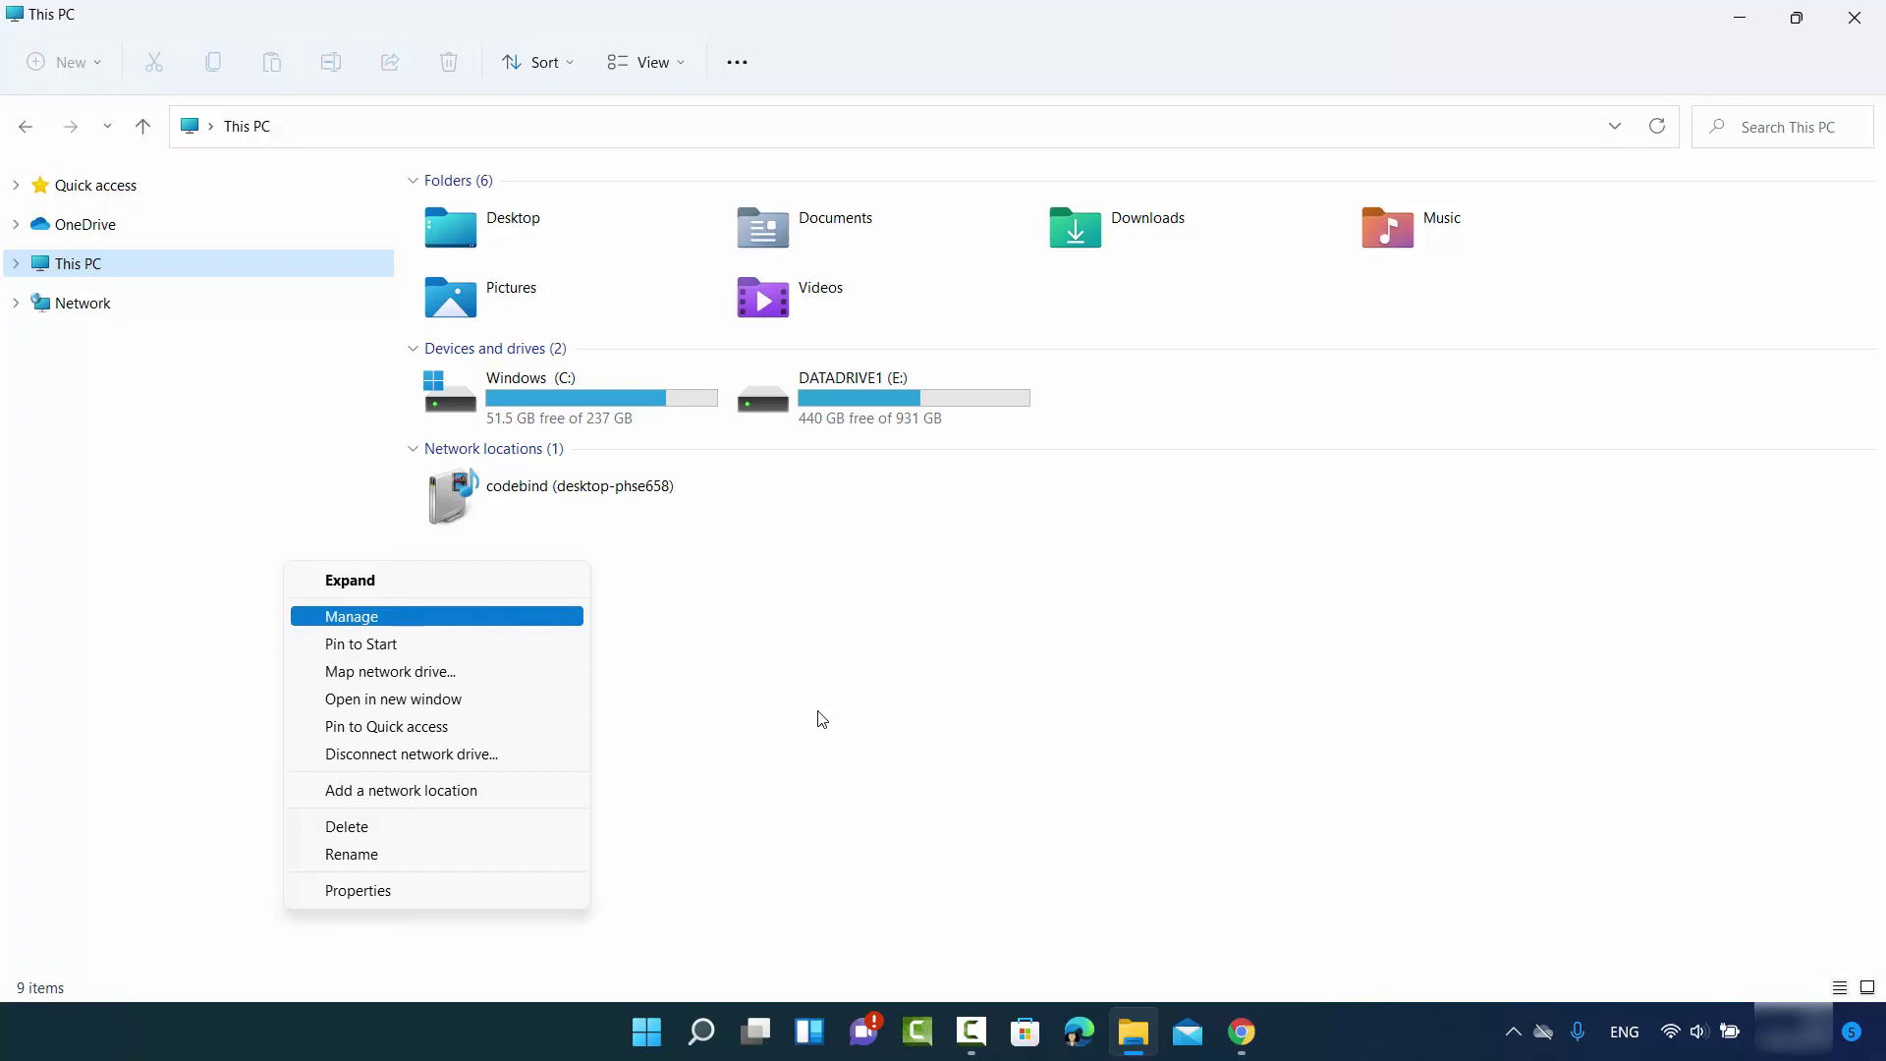
key("Return")
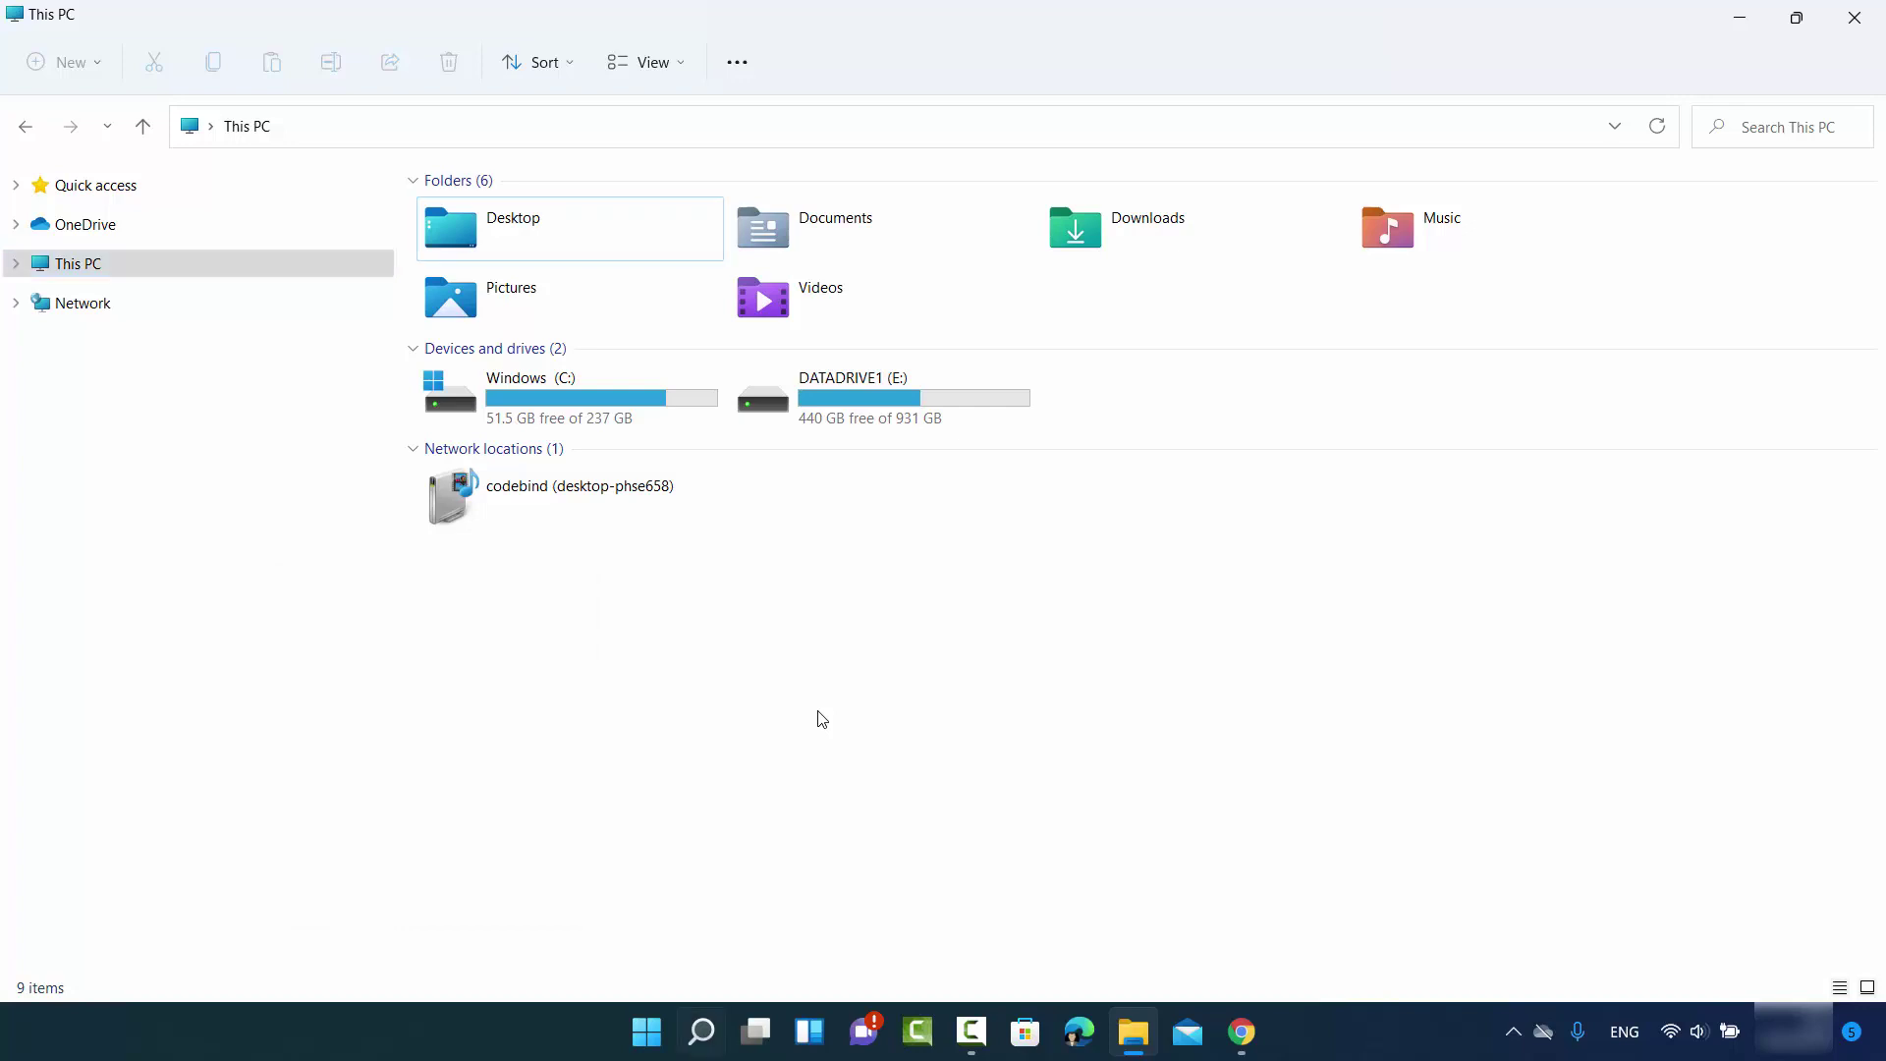
key("Return")
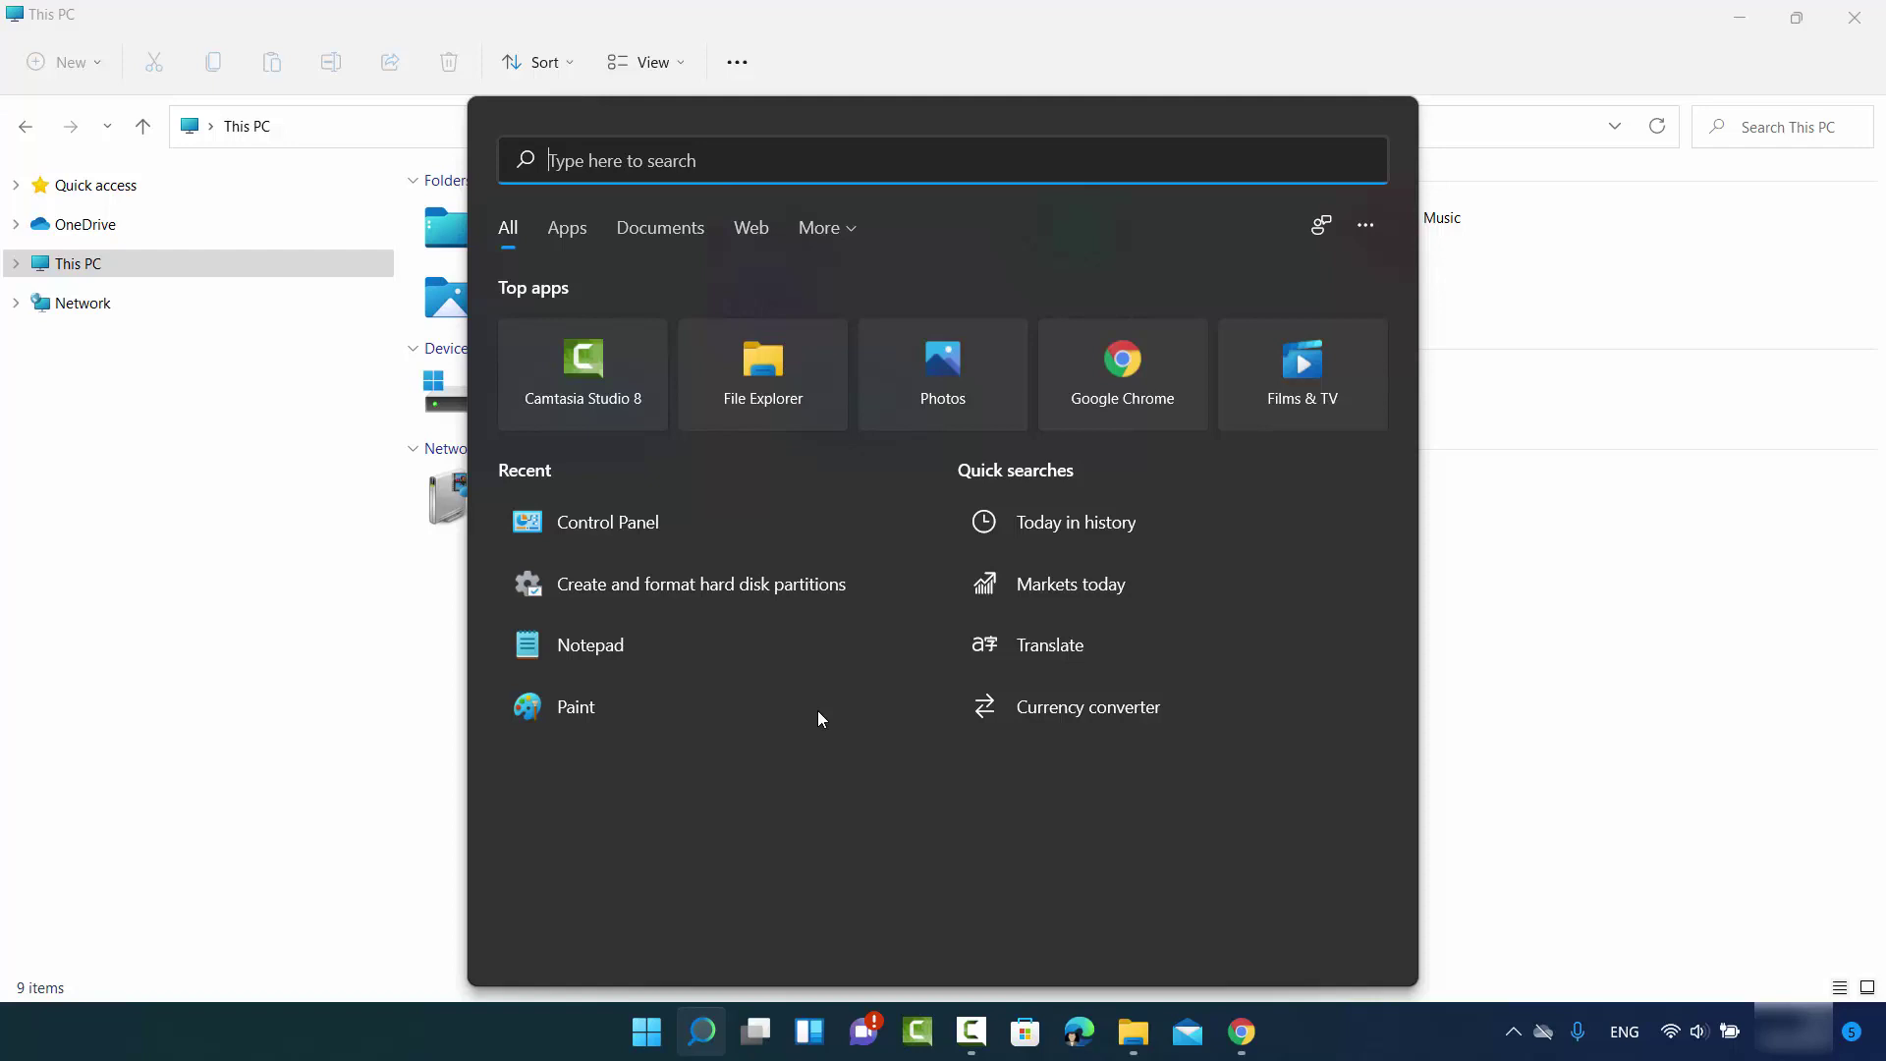
type("disk")
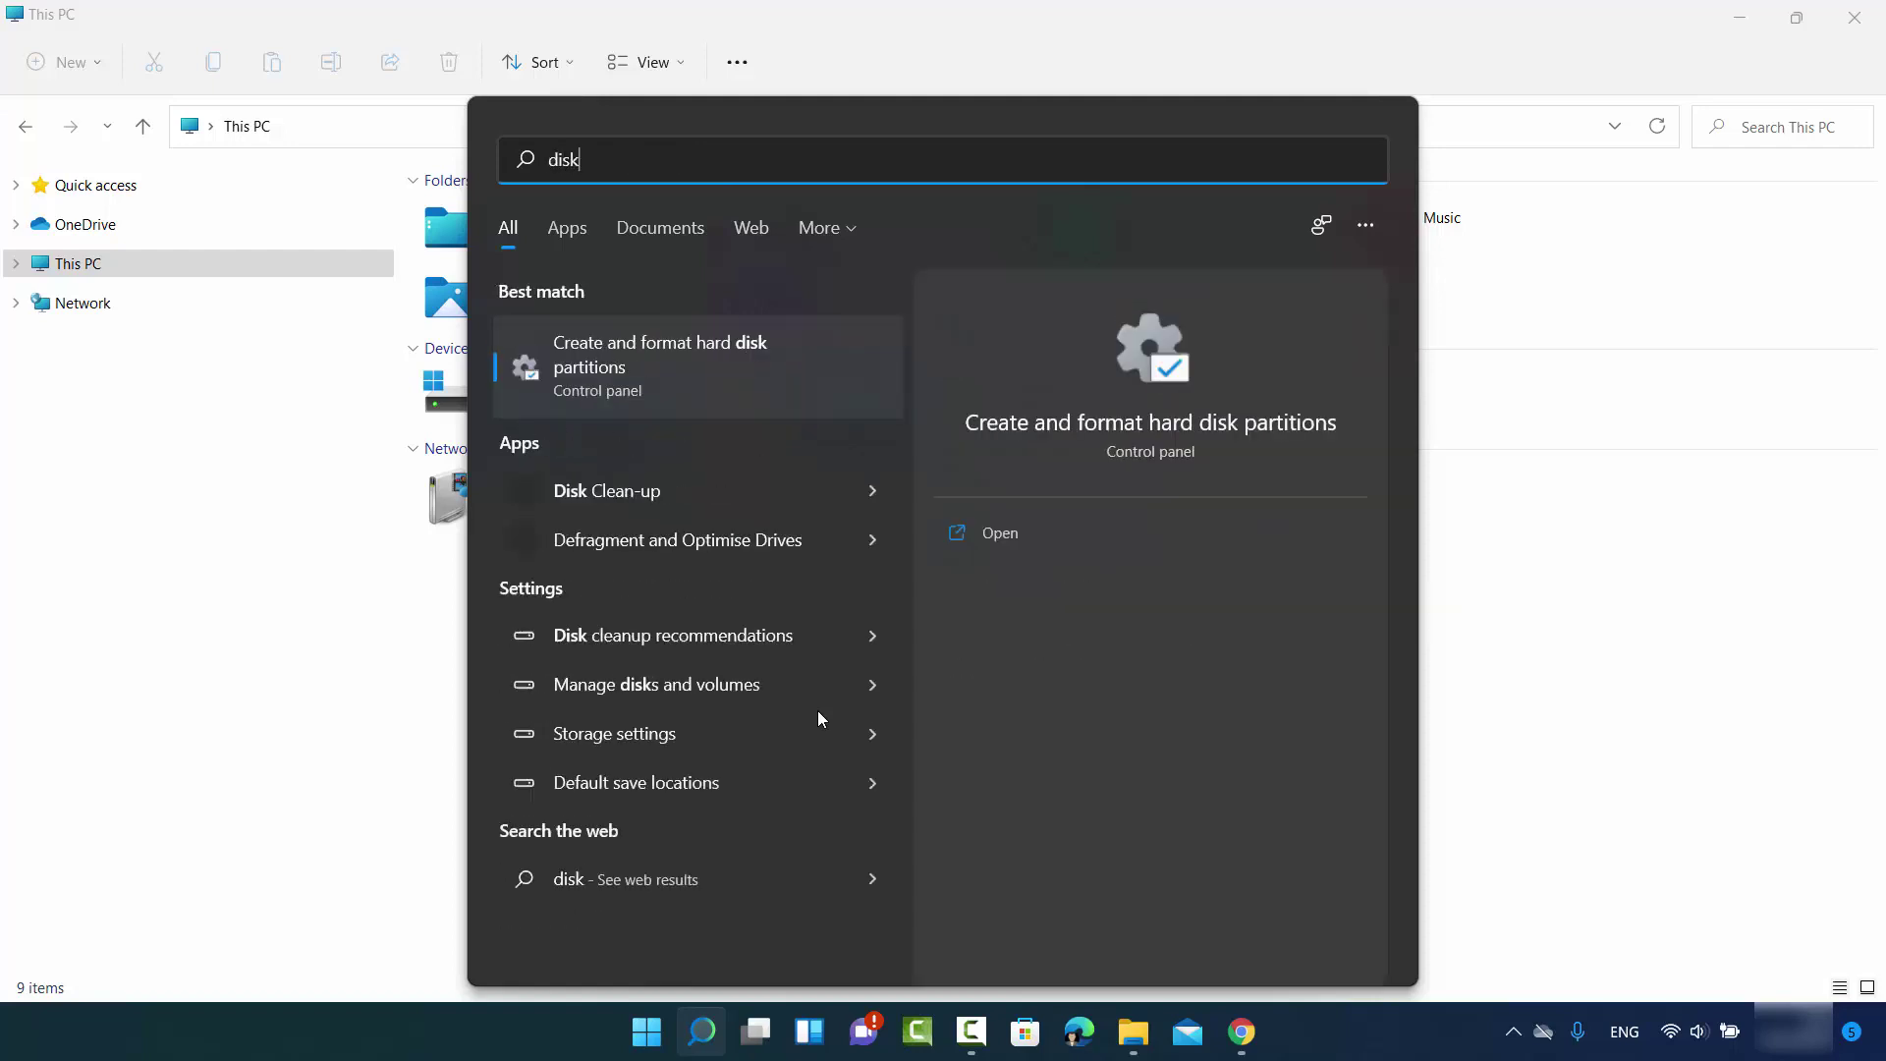
type(" ma")
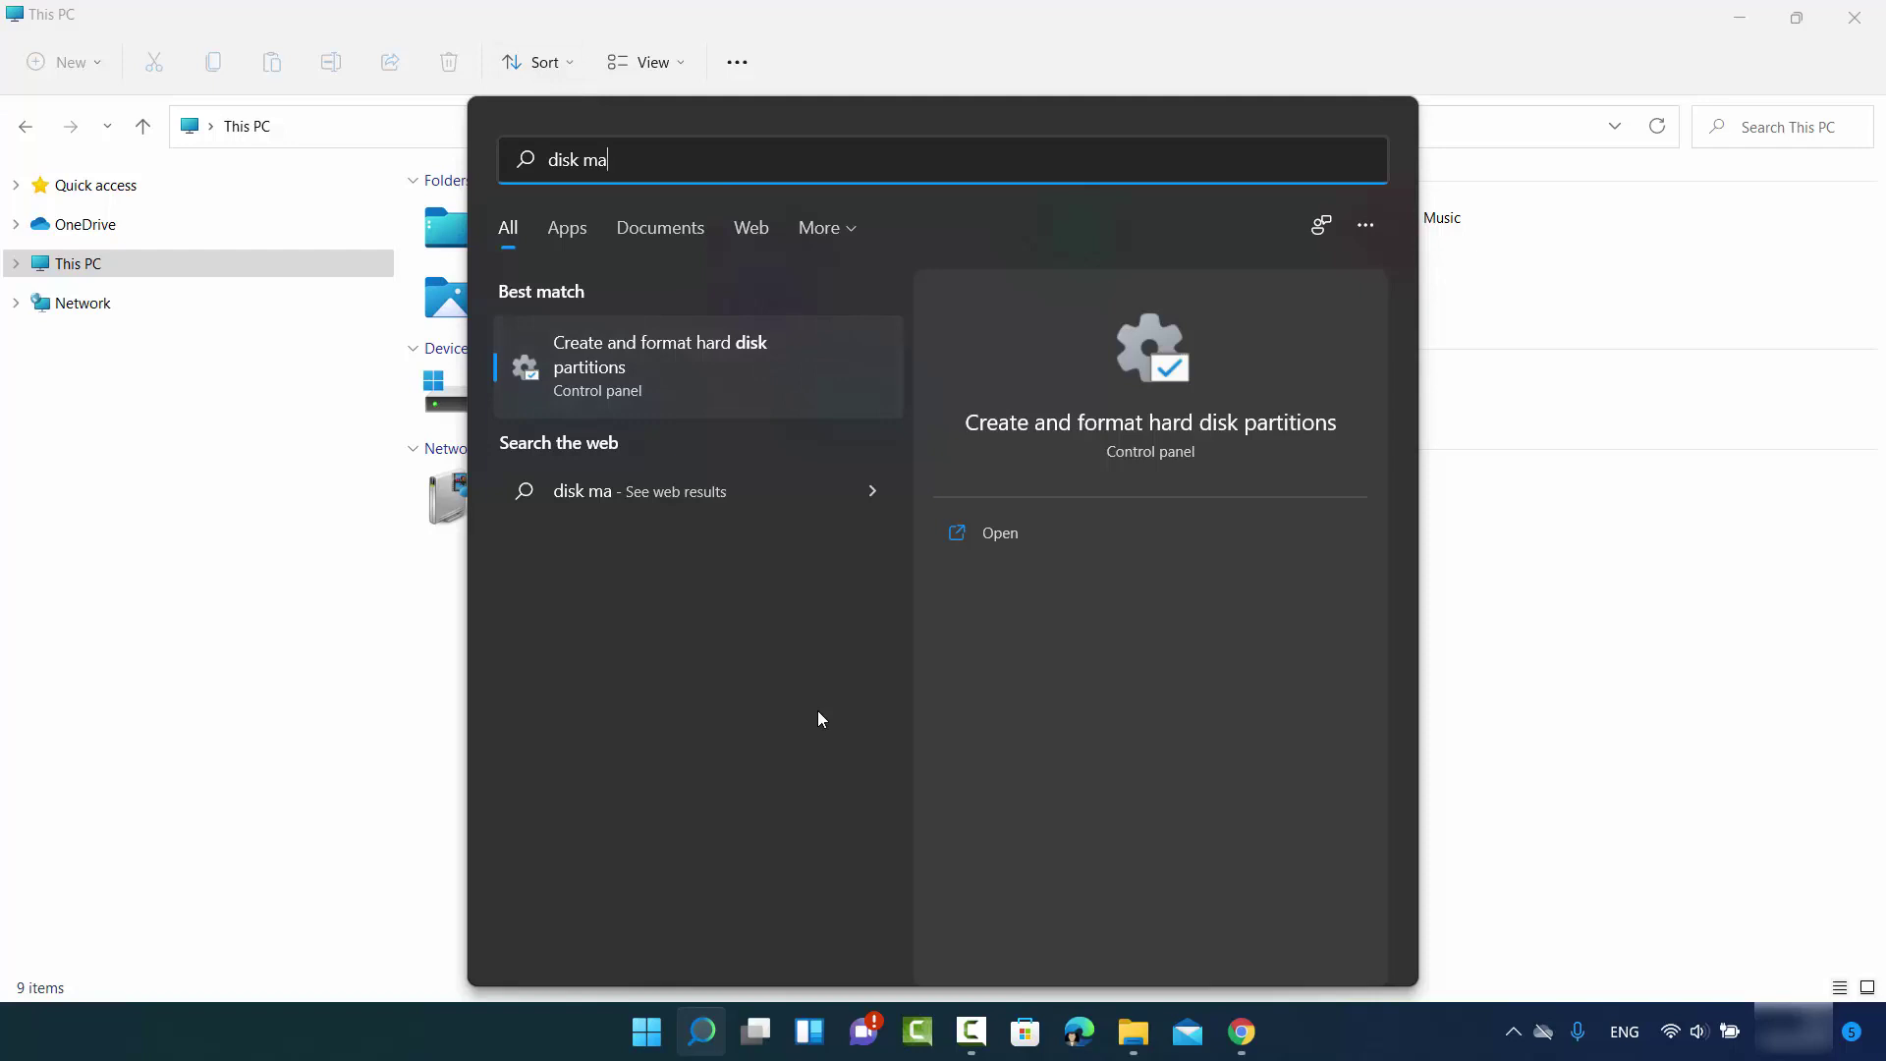
key("Return")
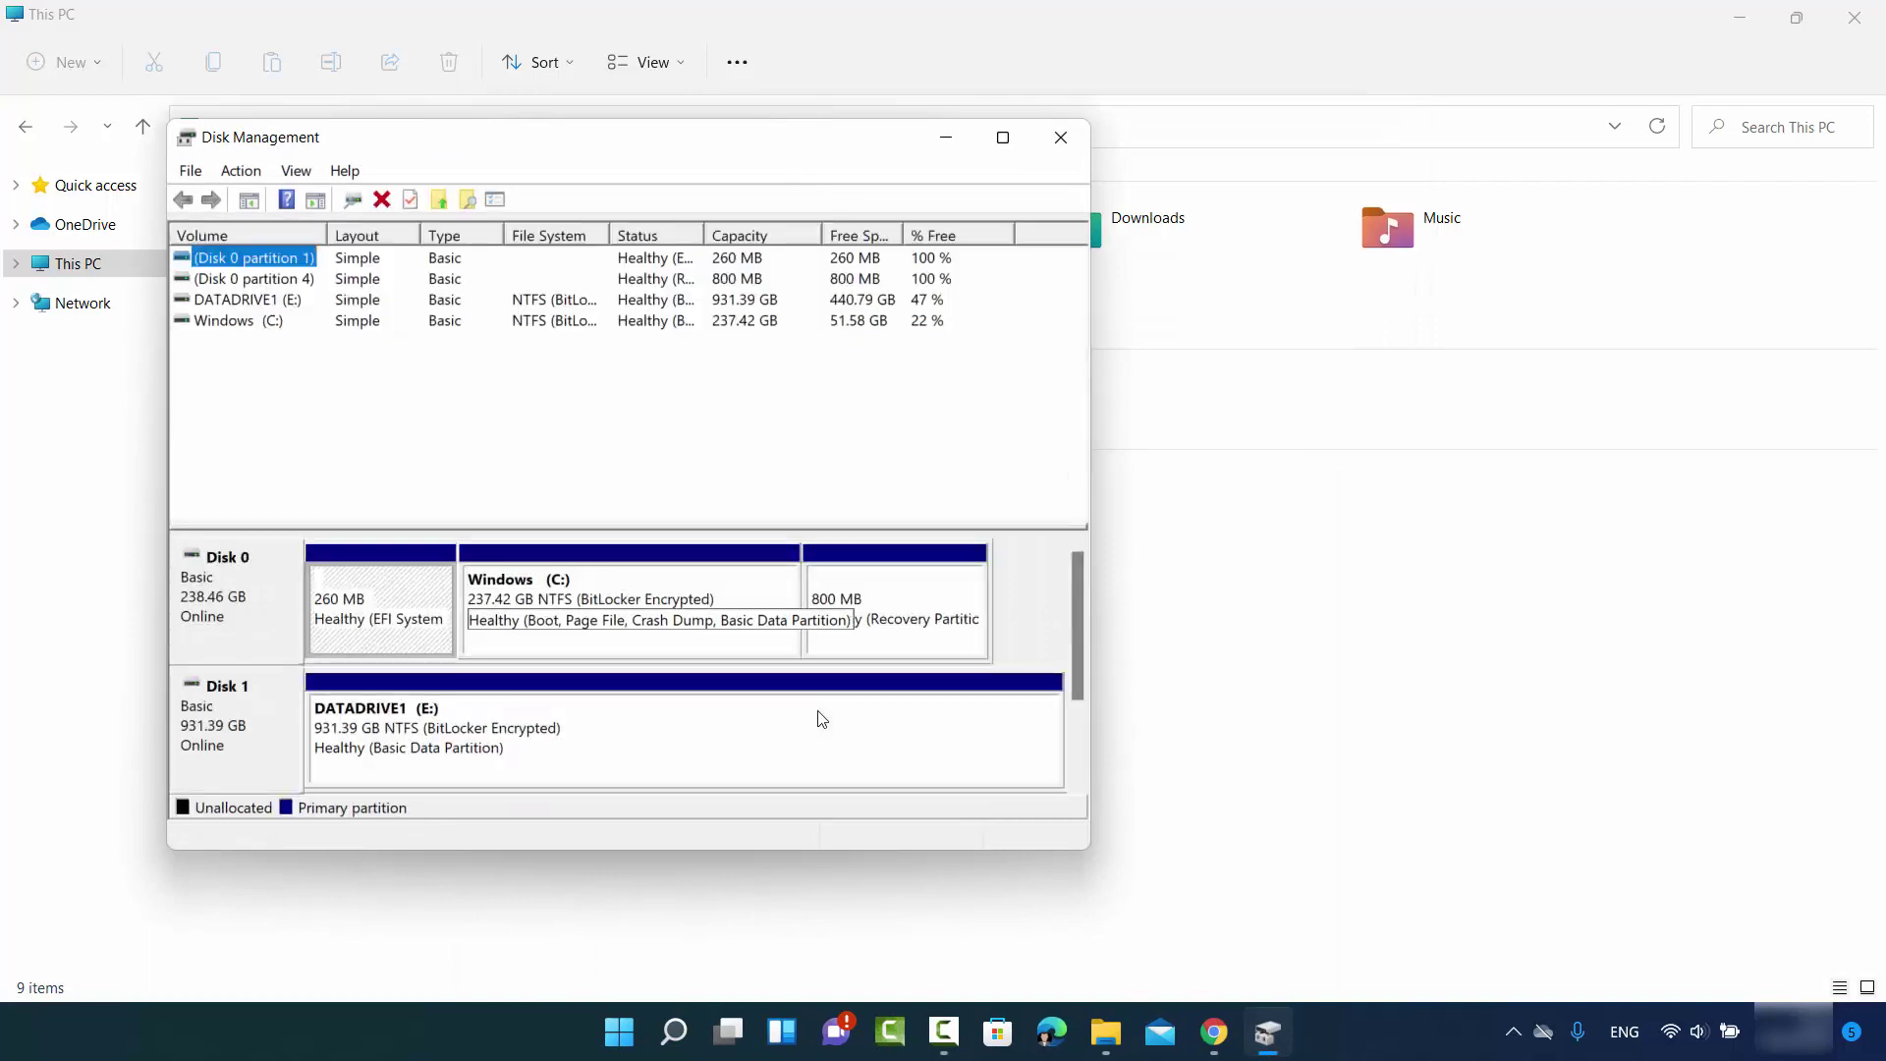
left_click_drag(770, 137, 994, 141)
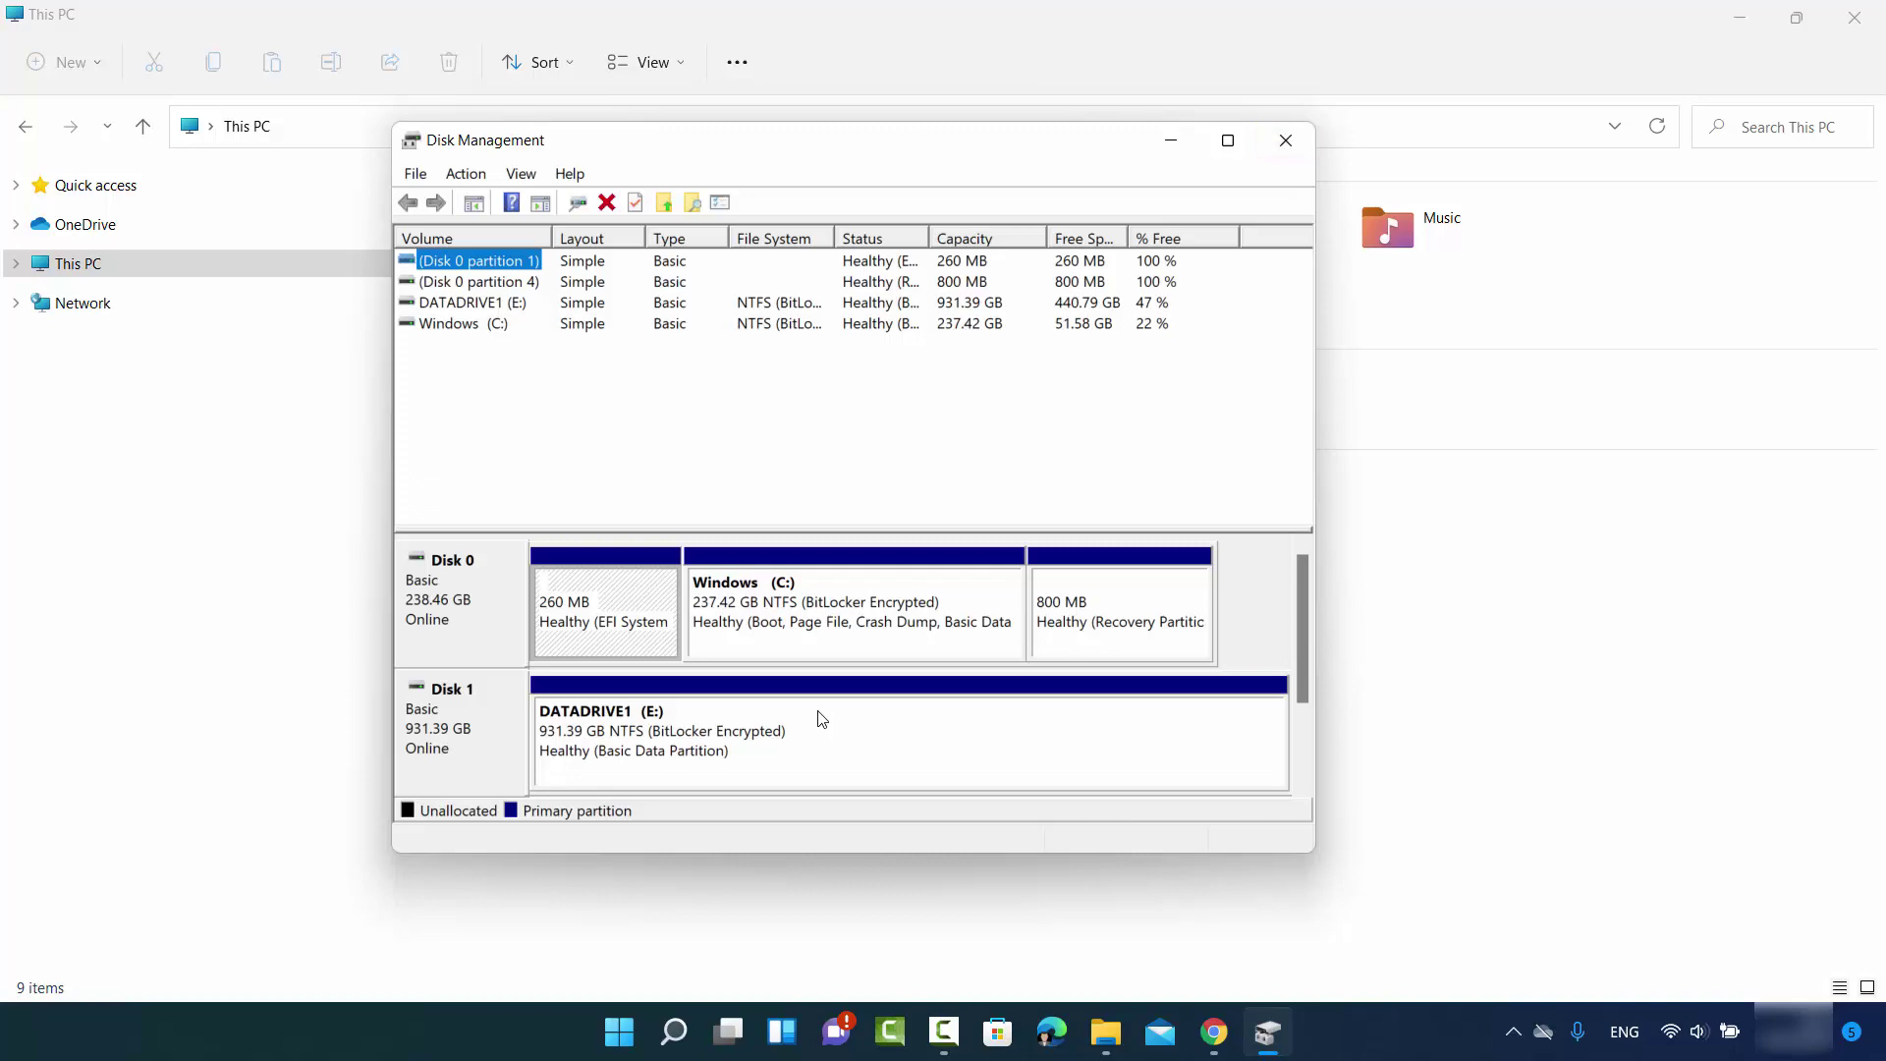
key("alt+F4")
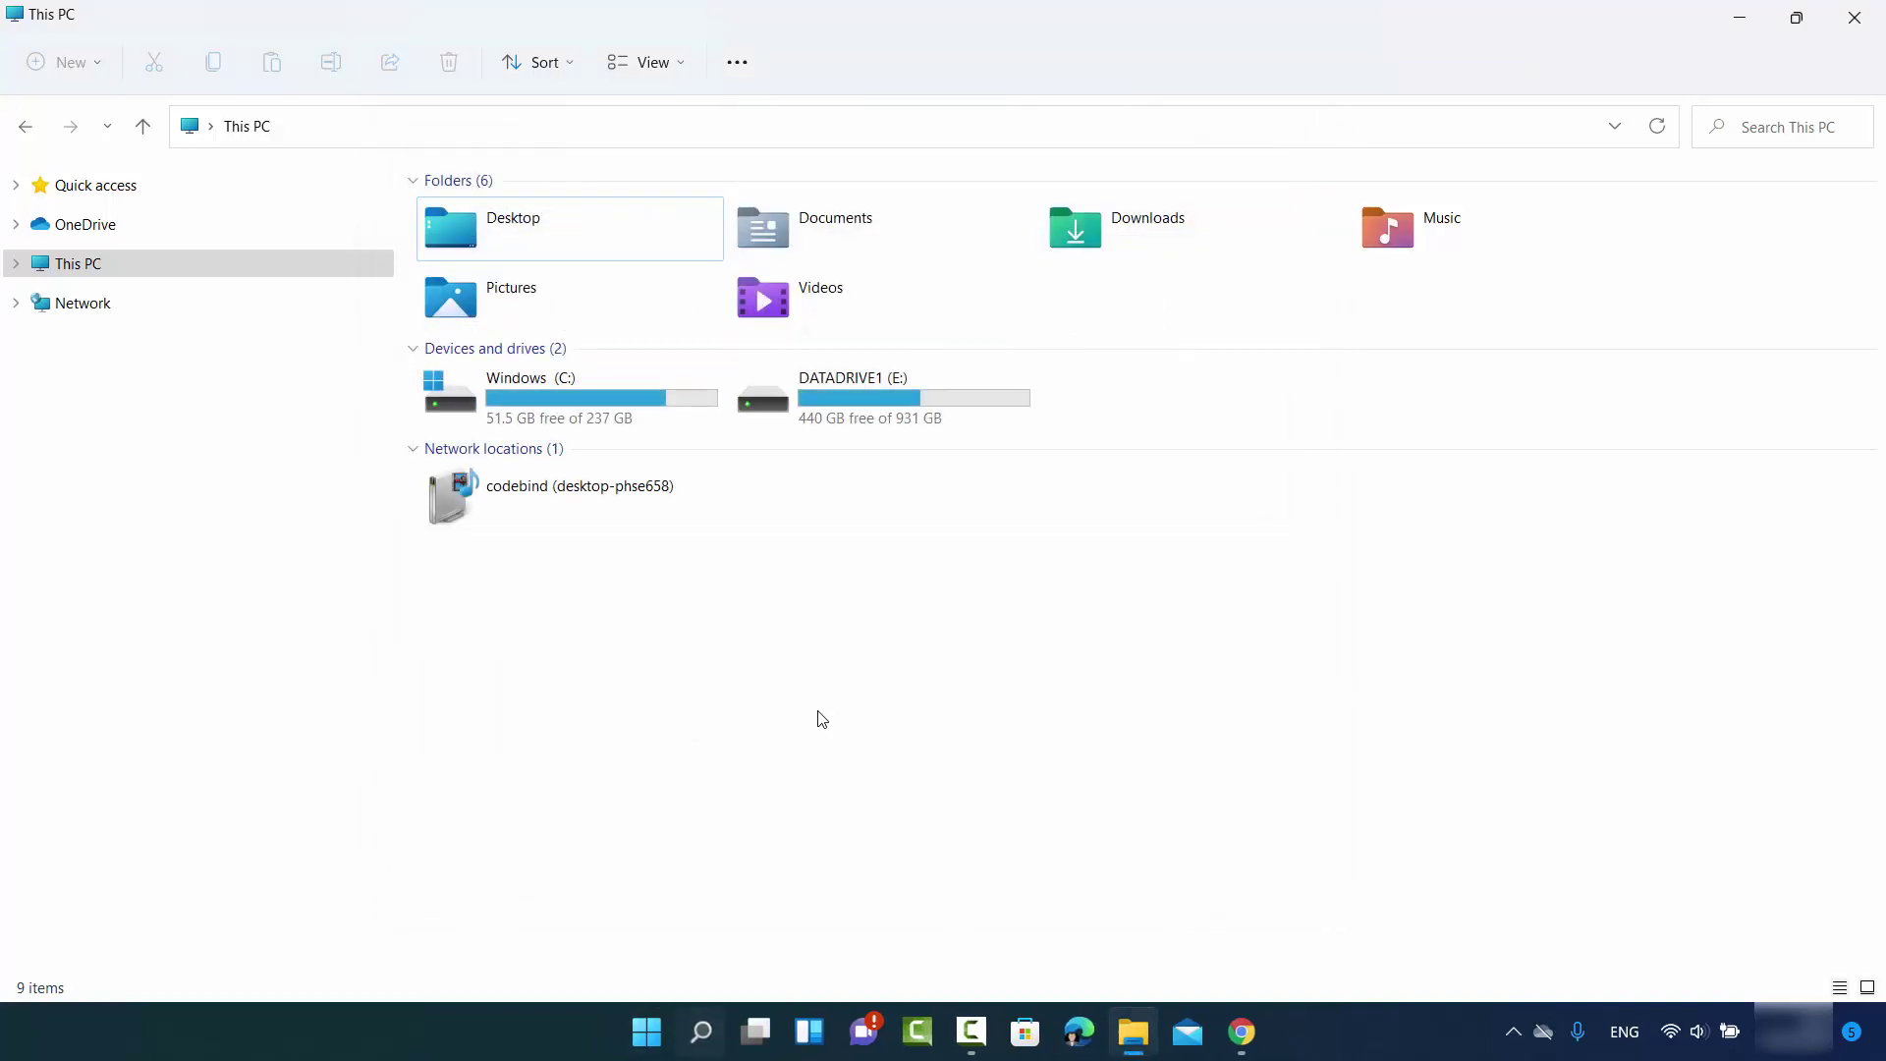
Search for Control Panel, then run System and Security's 'Create and format hard disk partitions'
key("super+s")
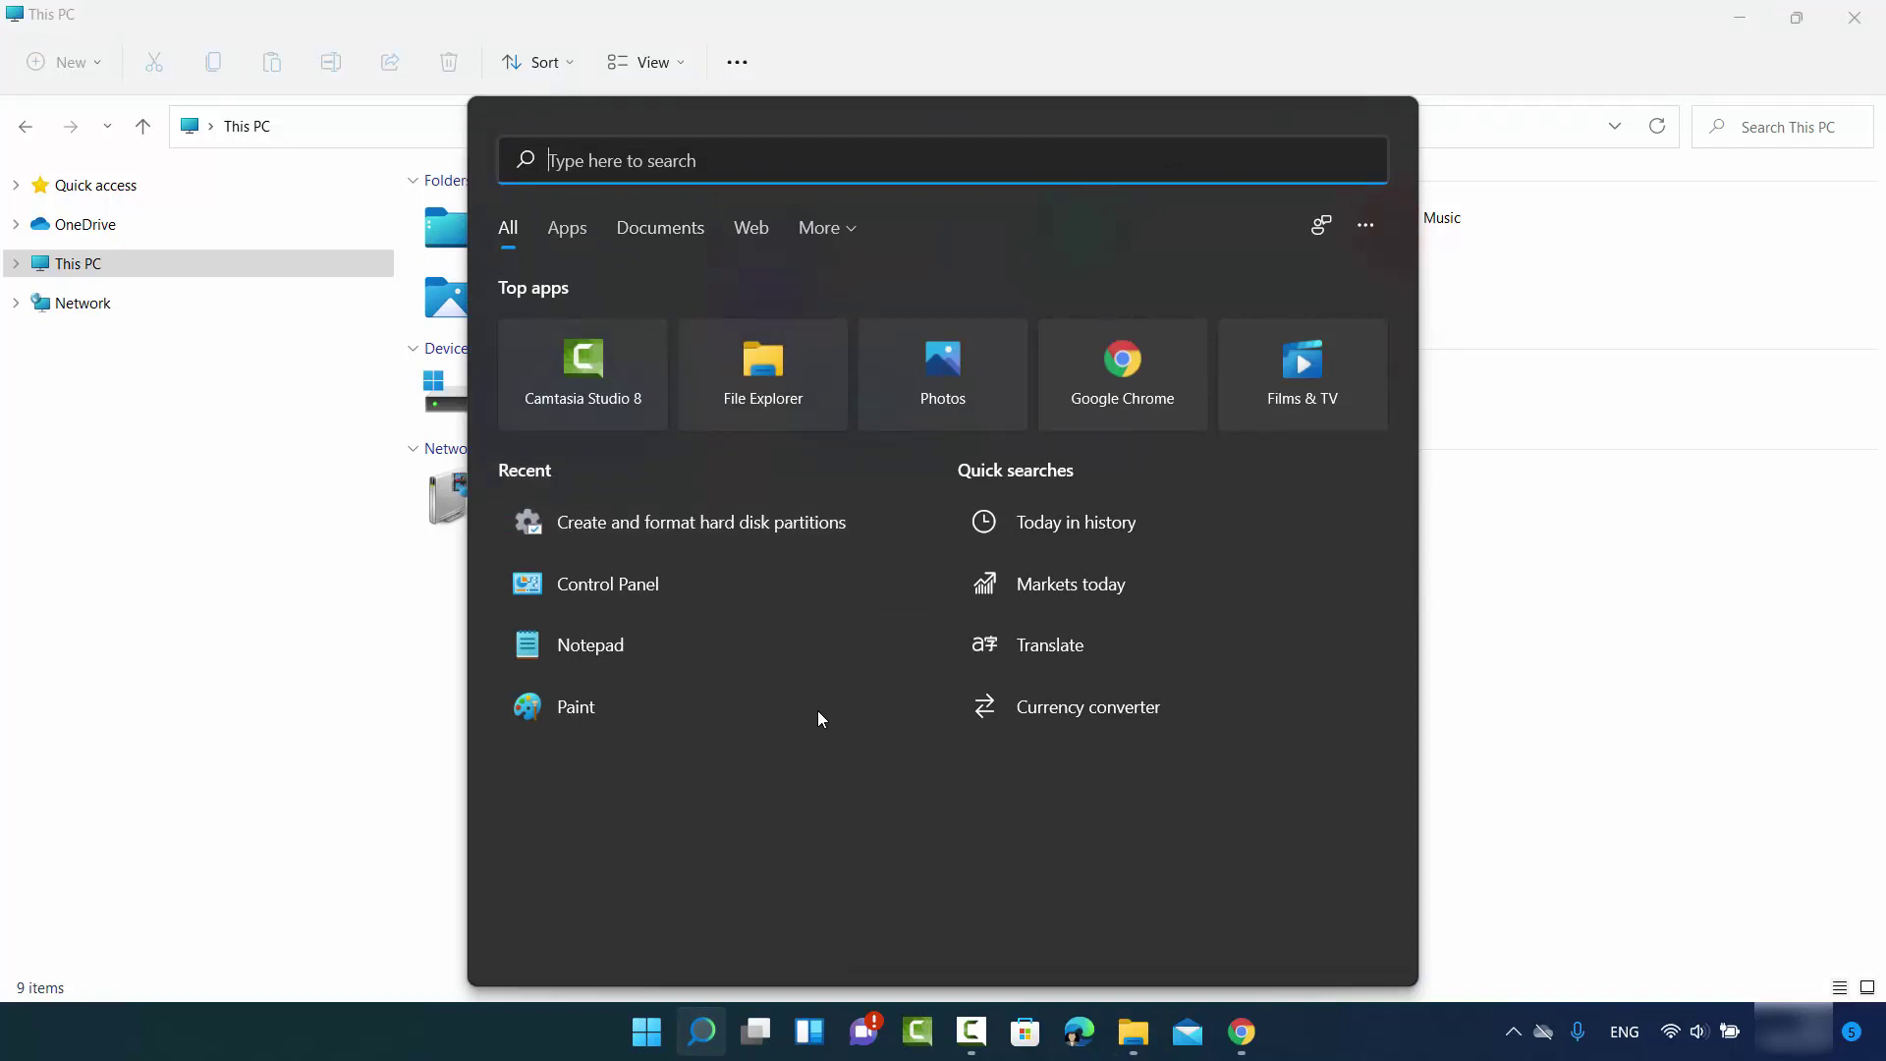
type("control Panel")
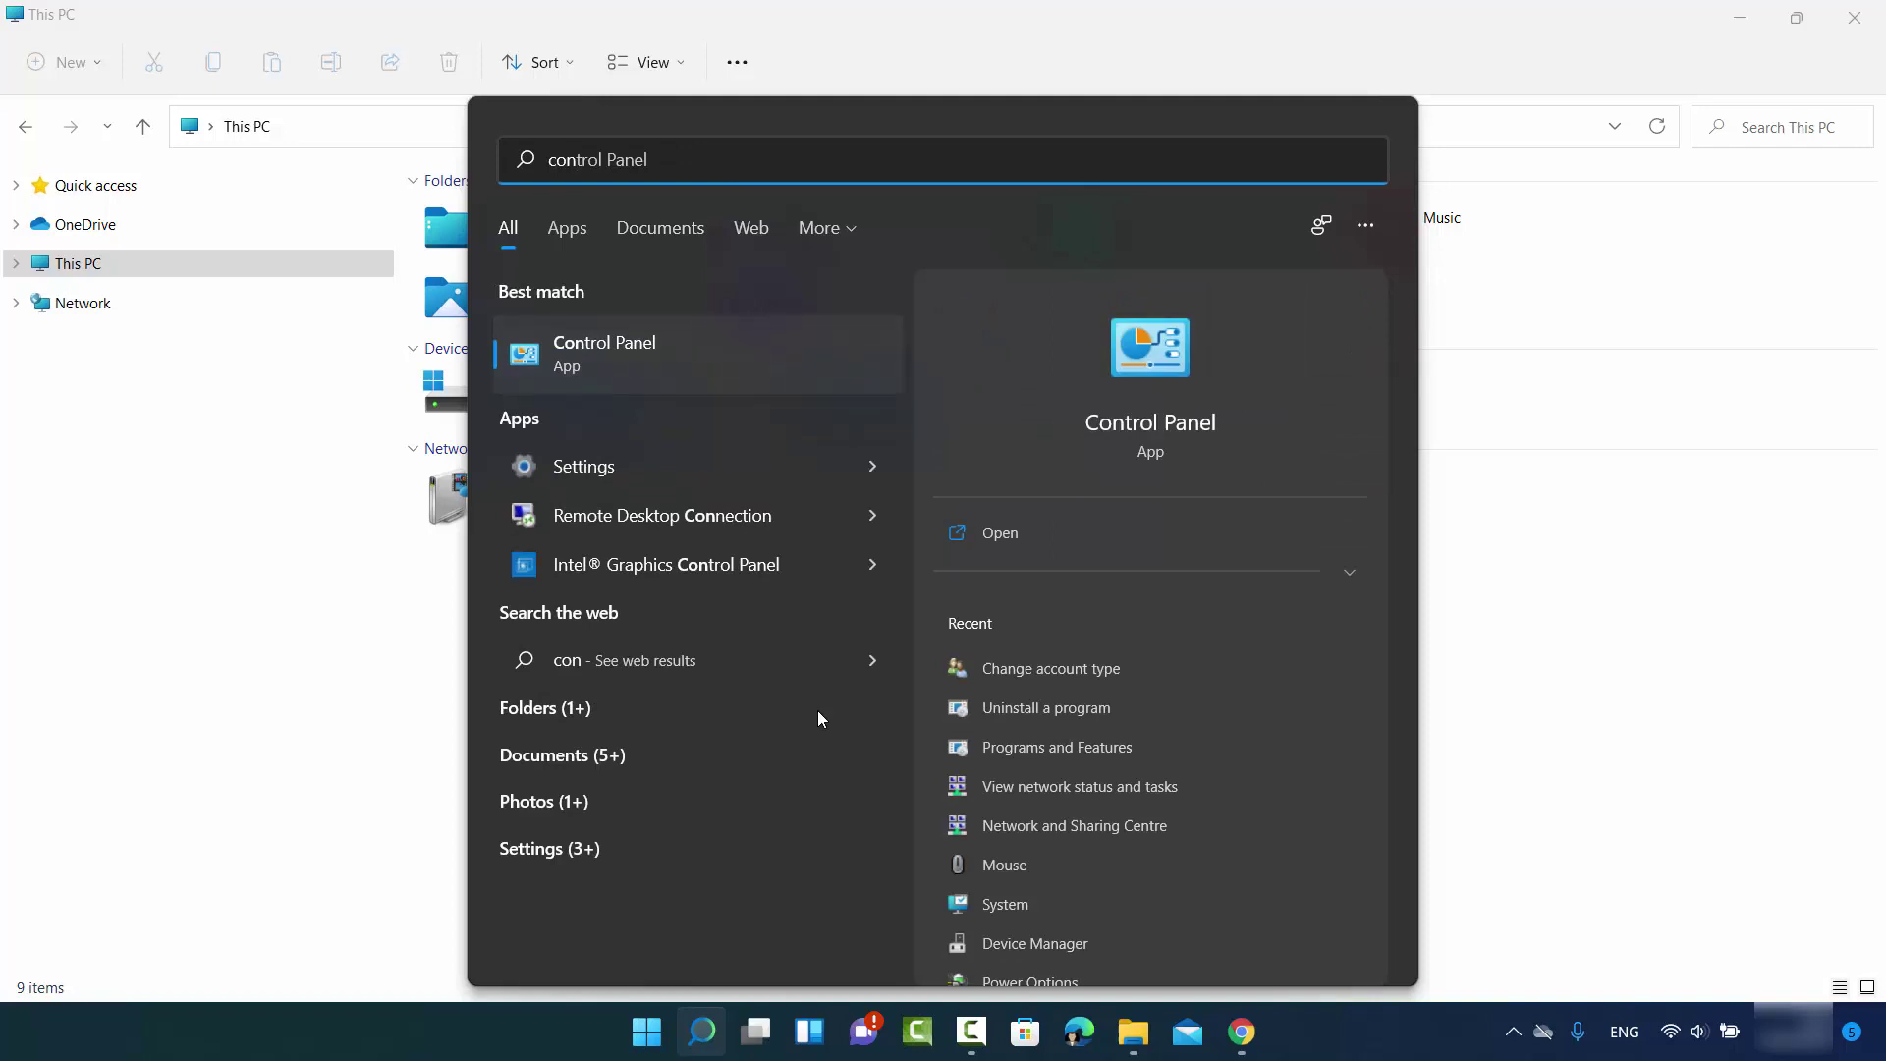
key("Return")
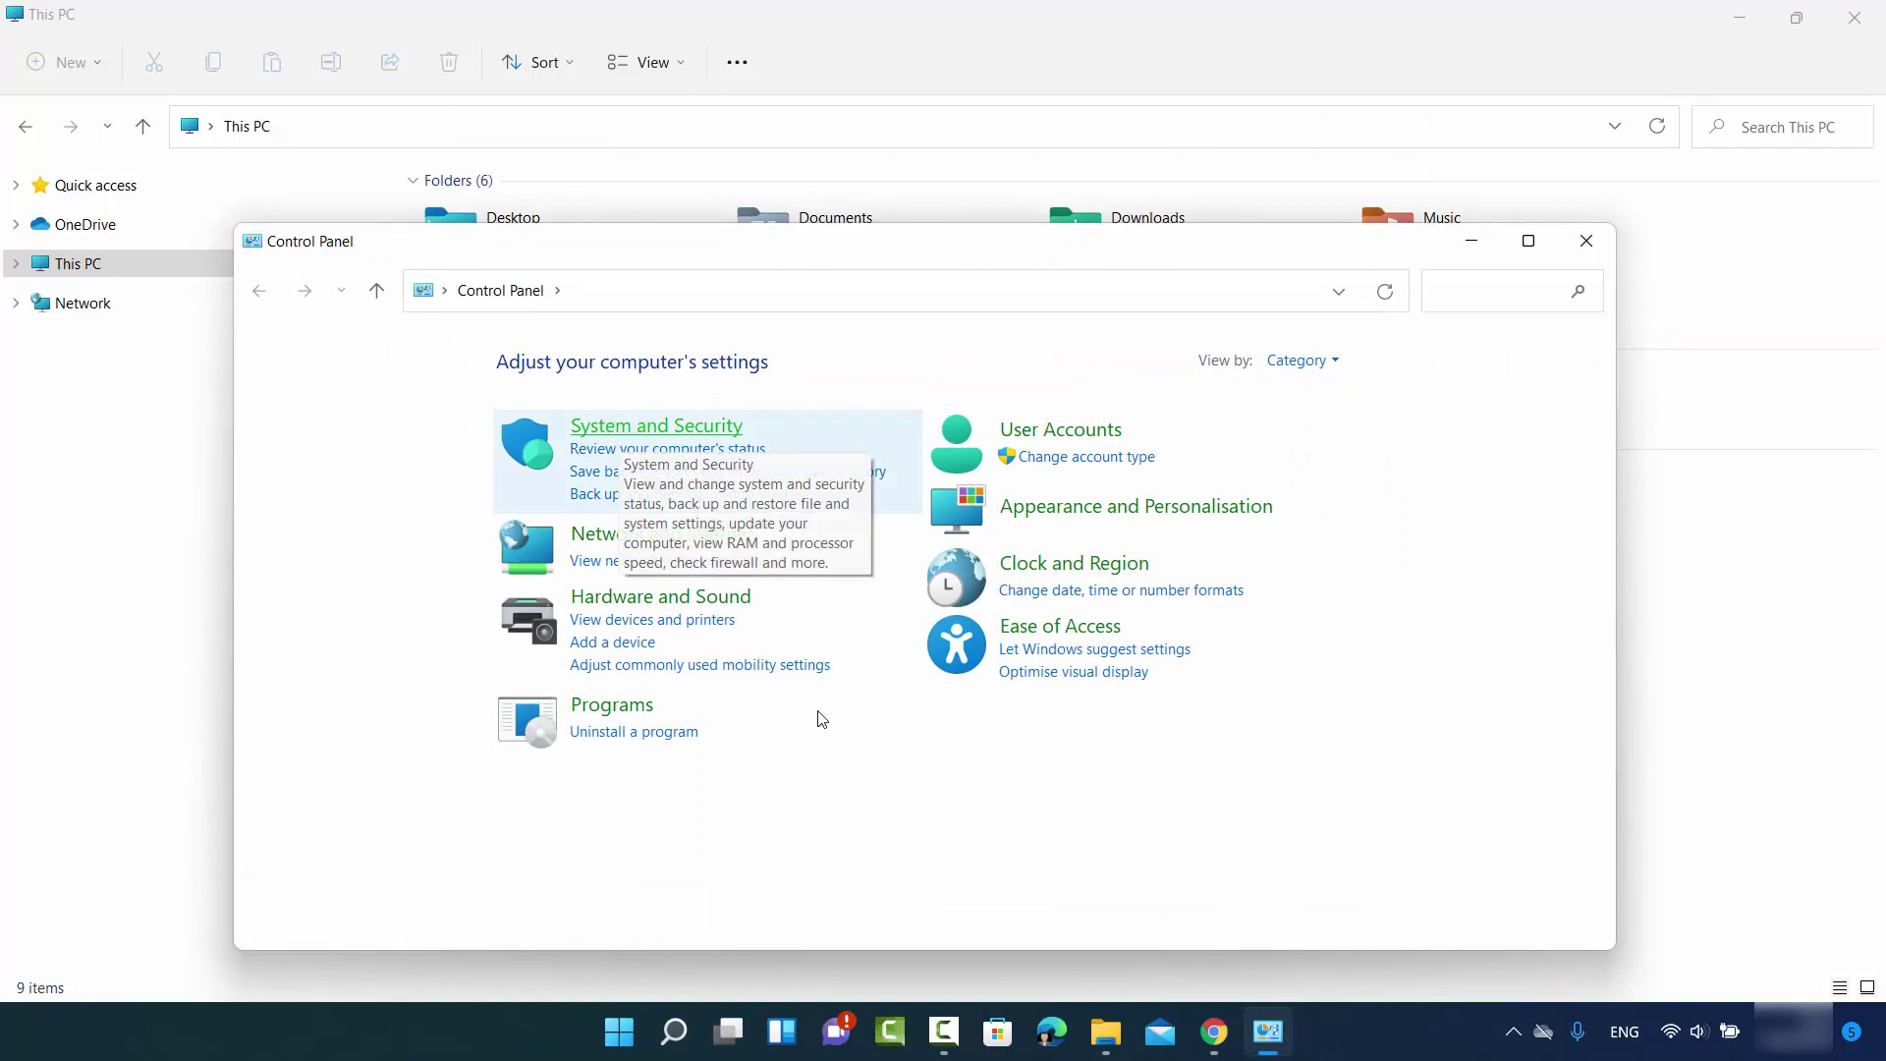
key("shift+Tab")
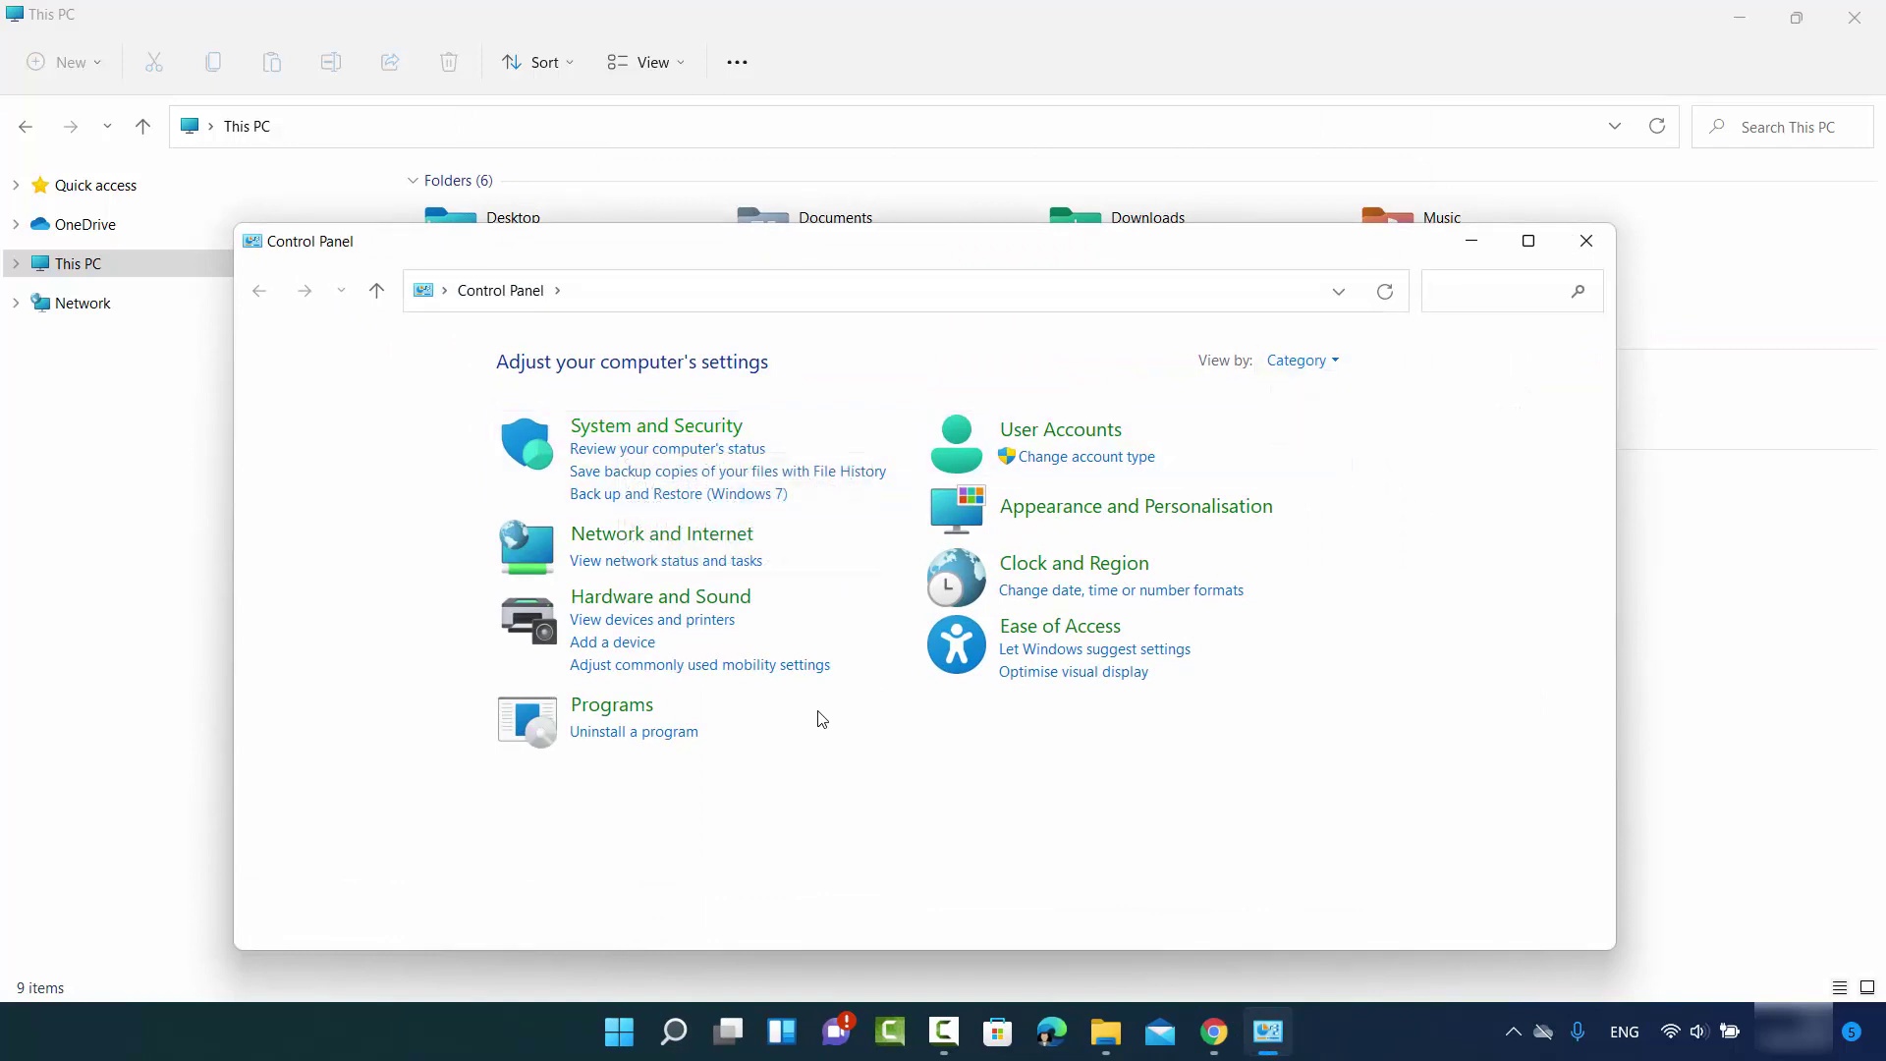
key("Tab")
key("Return")
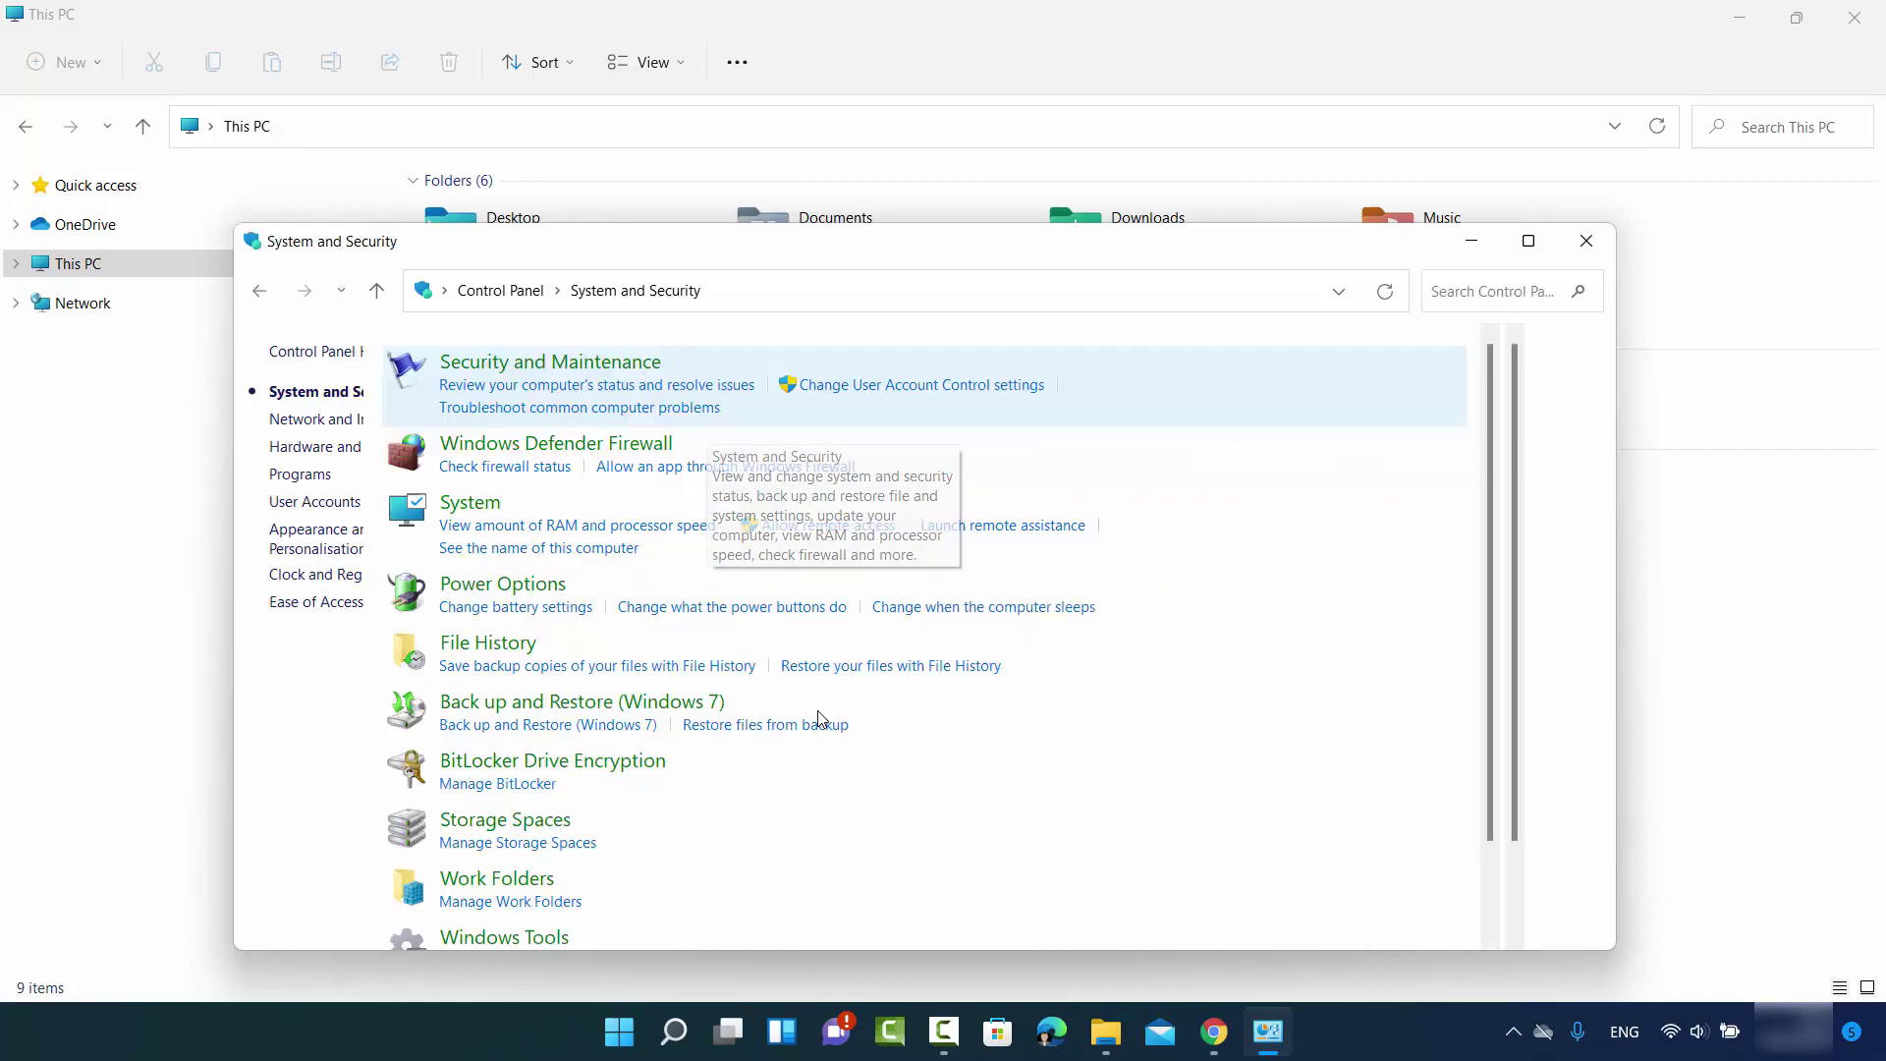
key("Tab")
key("Tab")
key("Tab")
key("Tab")
key("Tab")
key("Tab")
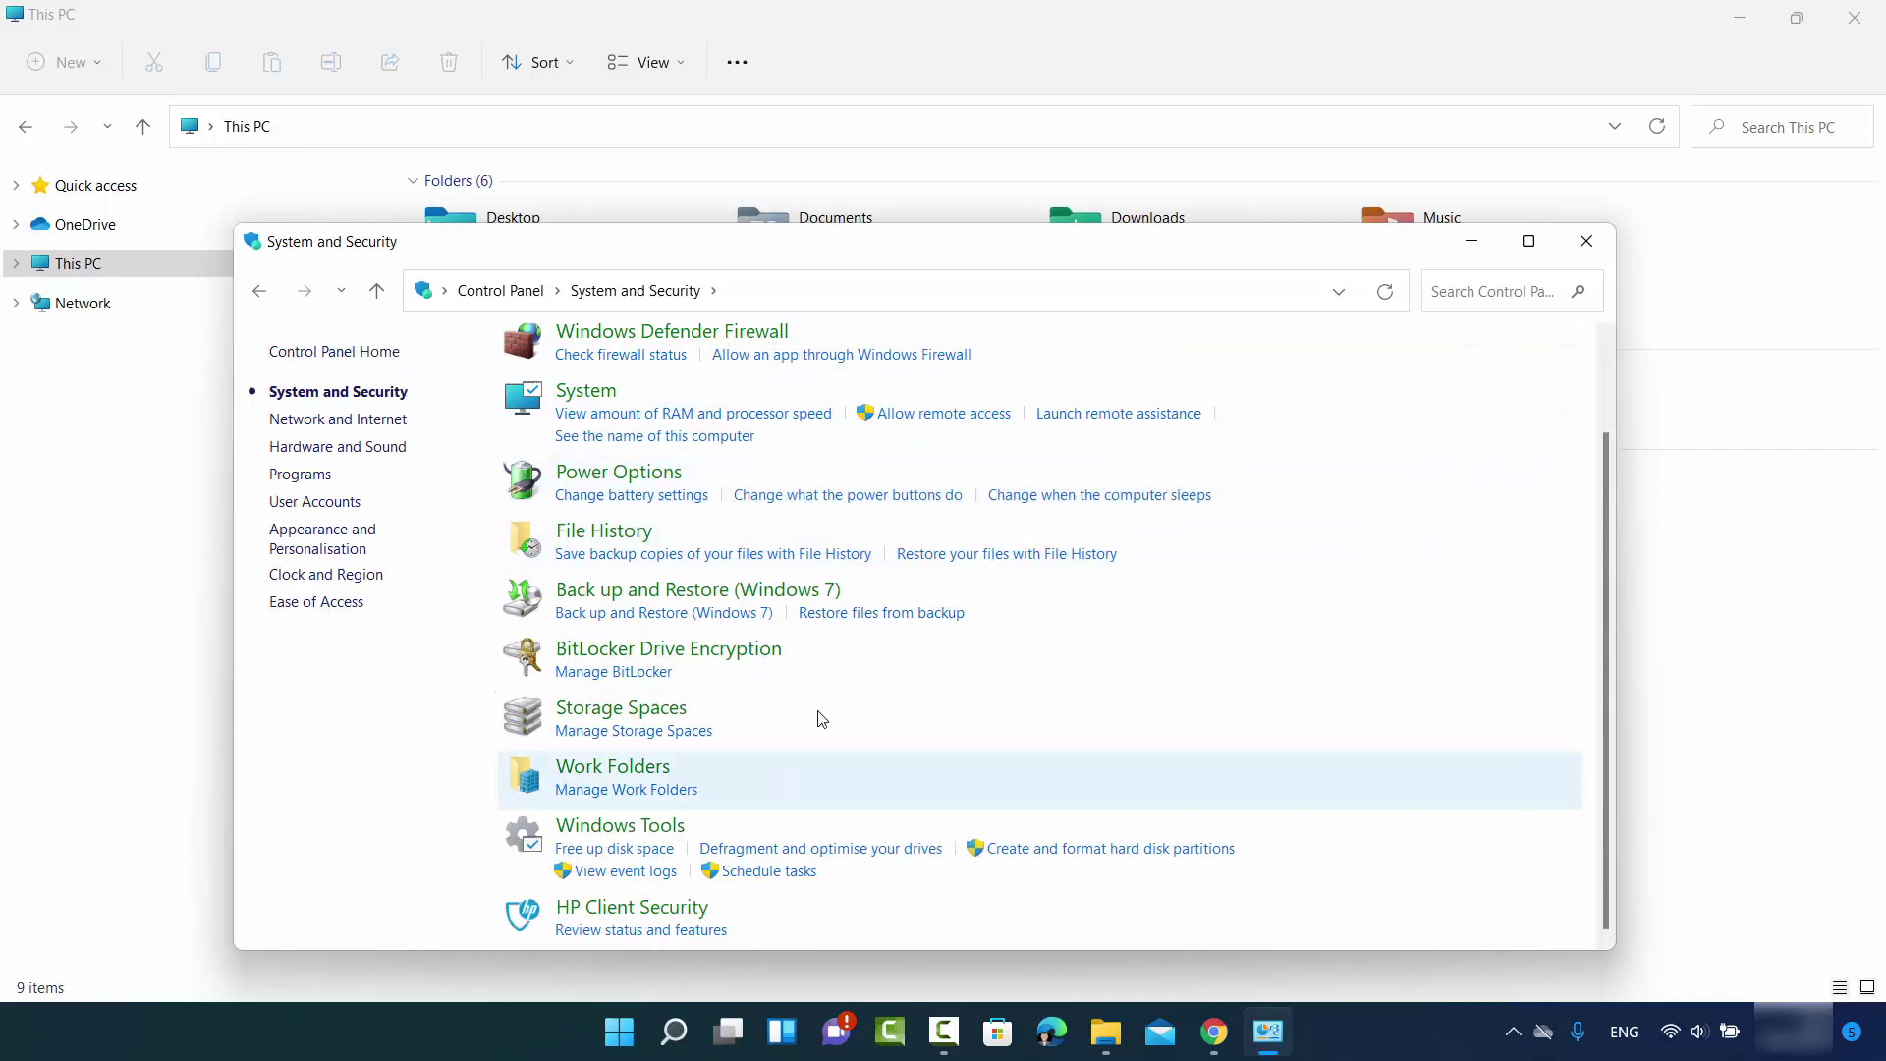
key("Tab")
key("Tab")
key("Tab")
key("Tab")
key("Tab")
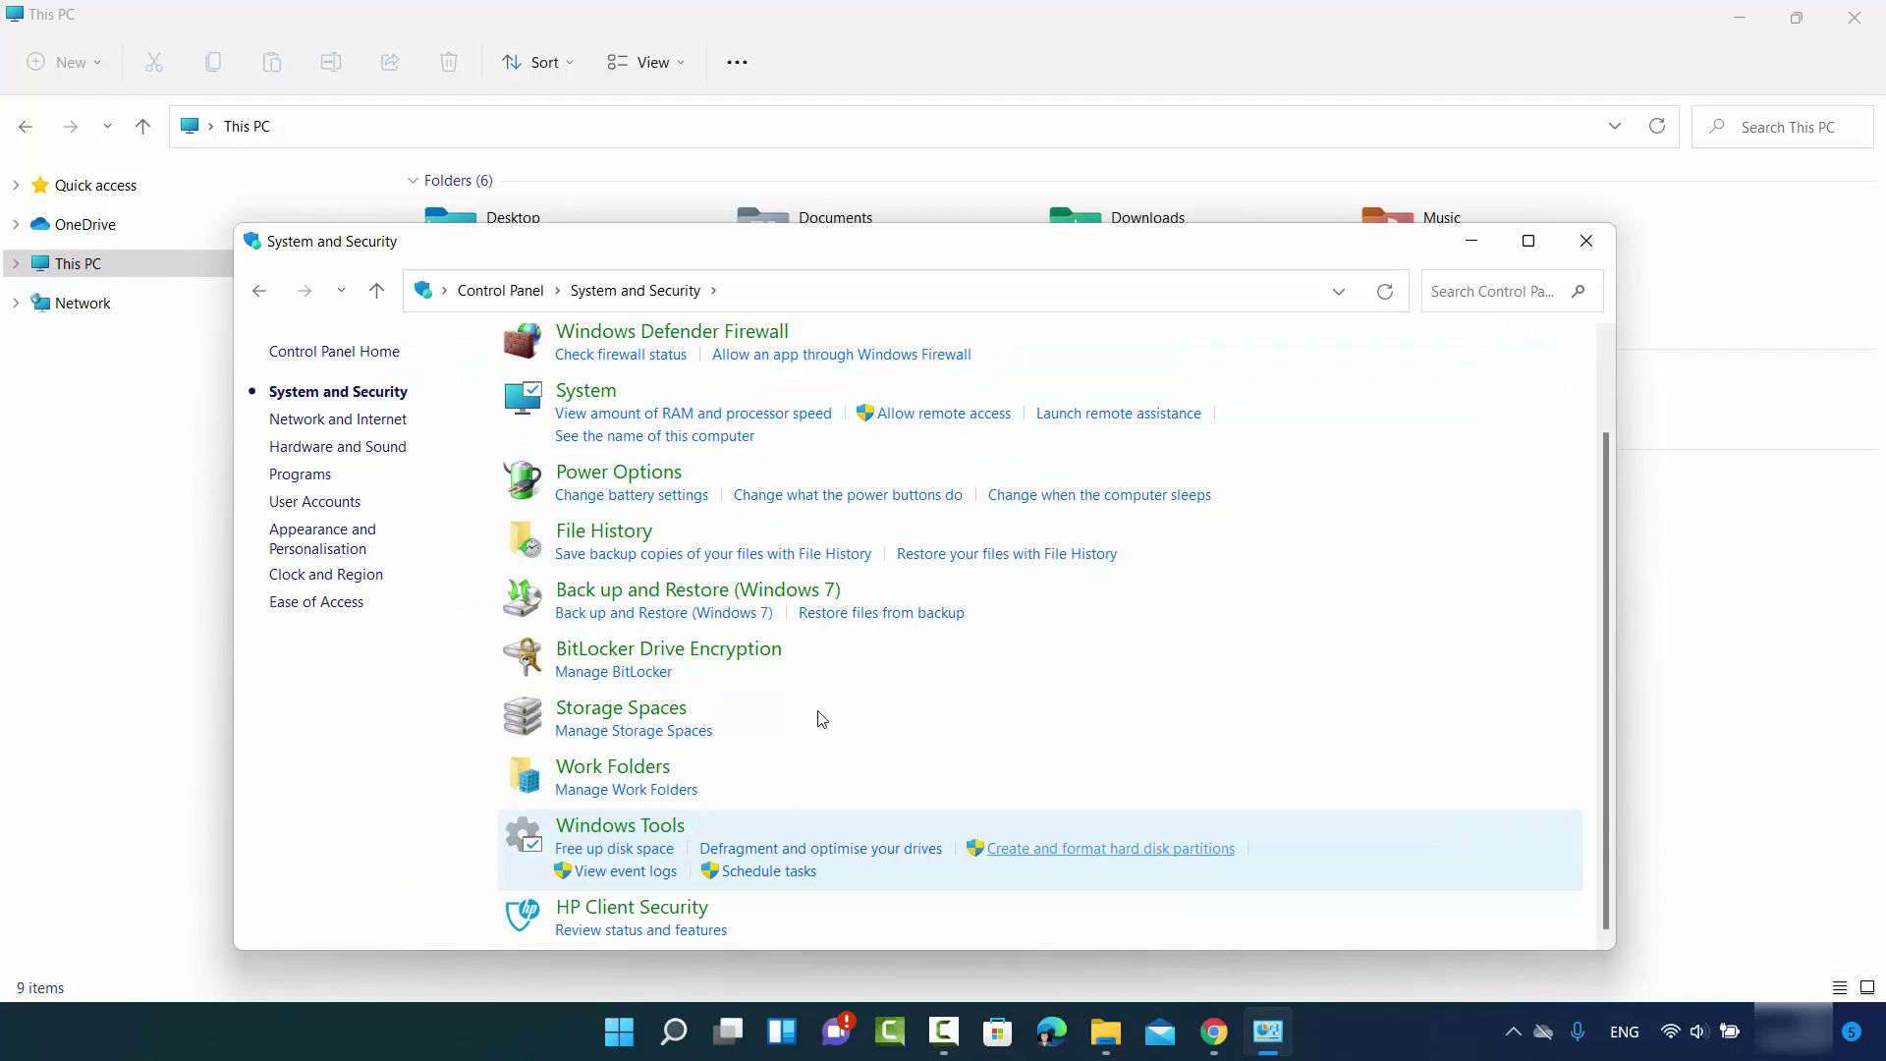
key("Return")
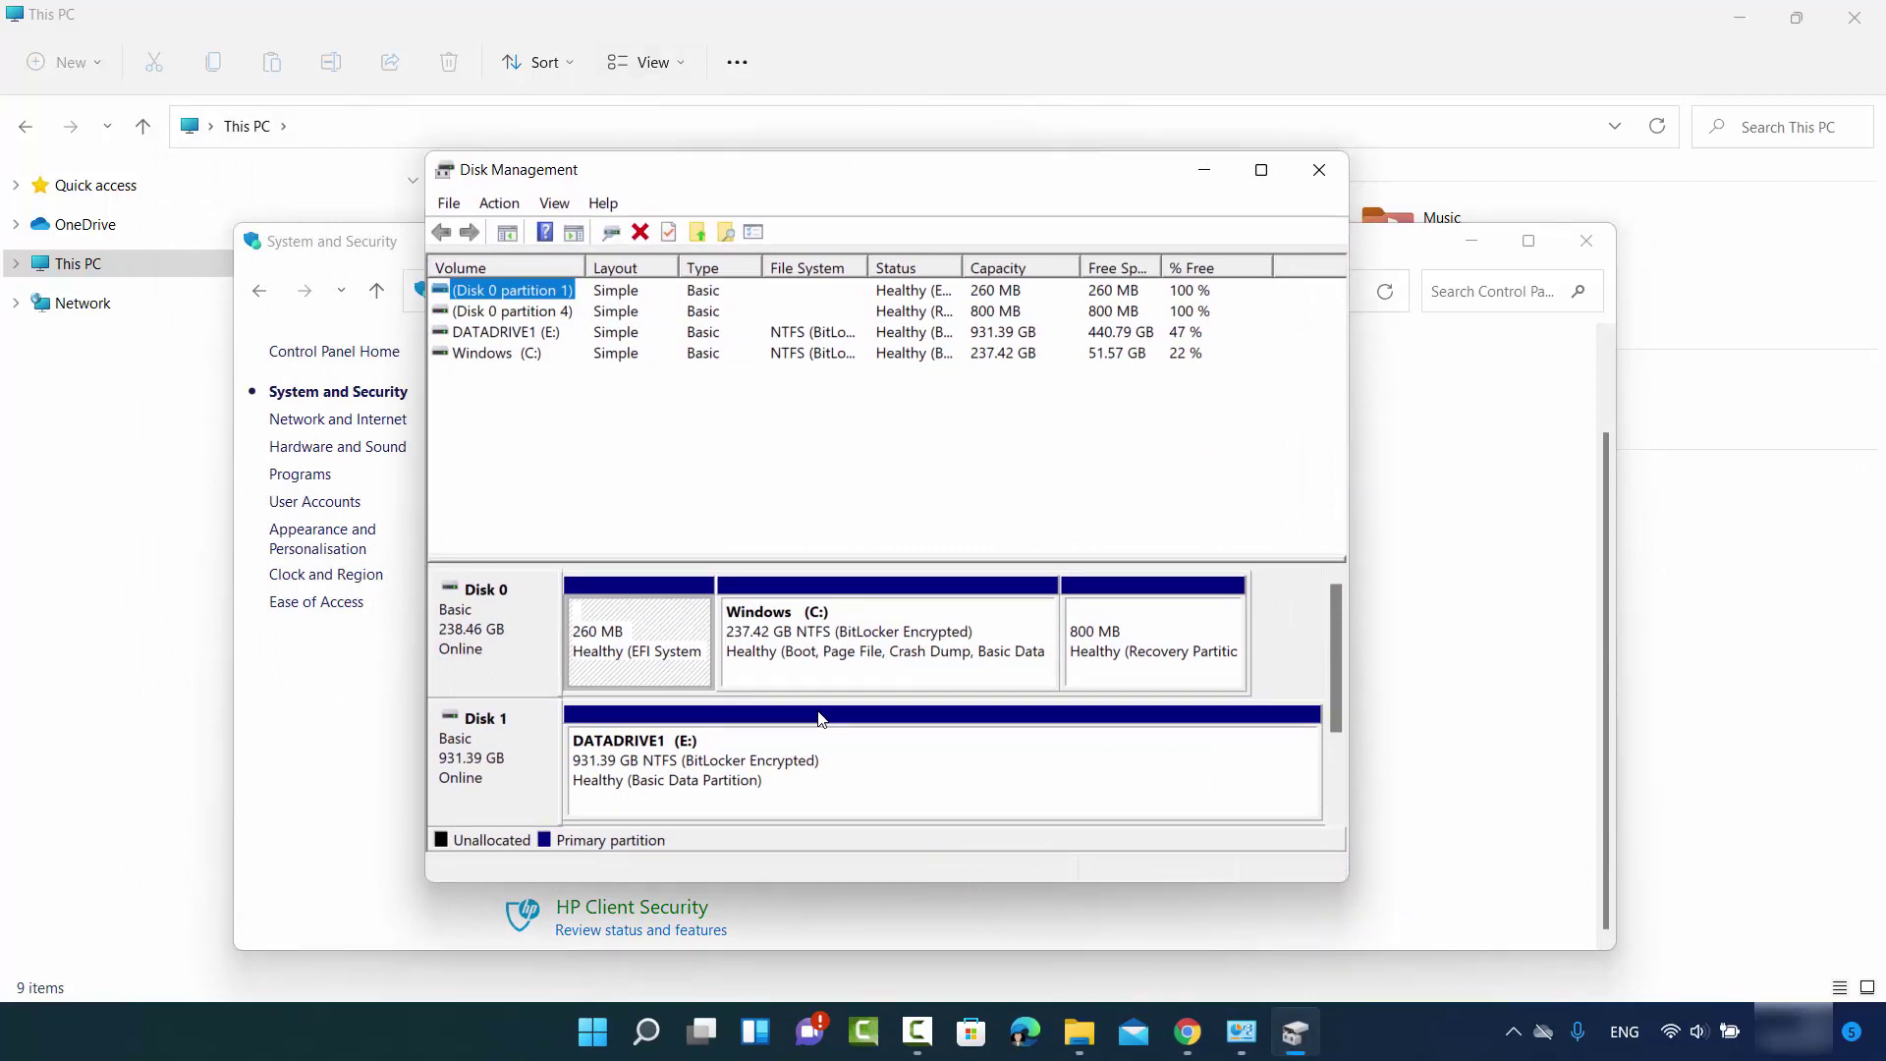
Reassign DATADRIVE1 from E: to D: using the keyboard, accepting both warnings
left_click(819, 719)
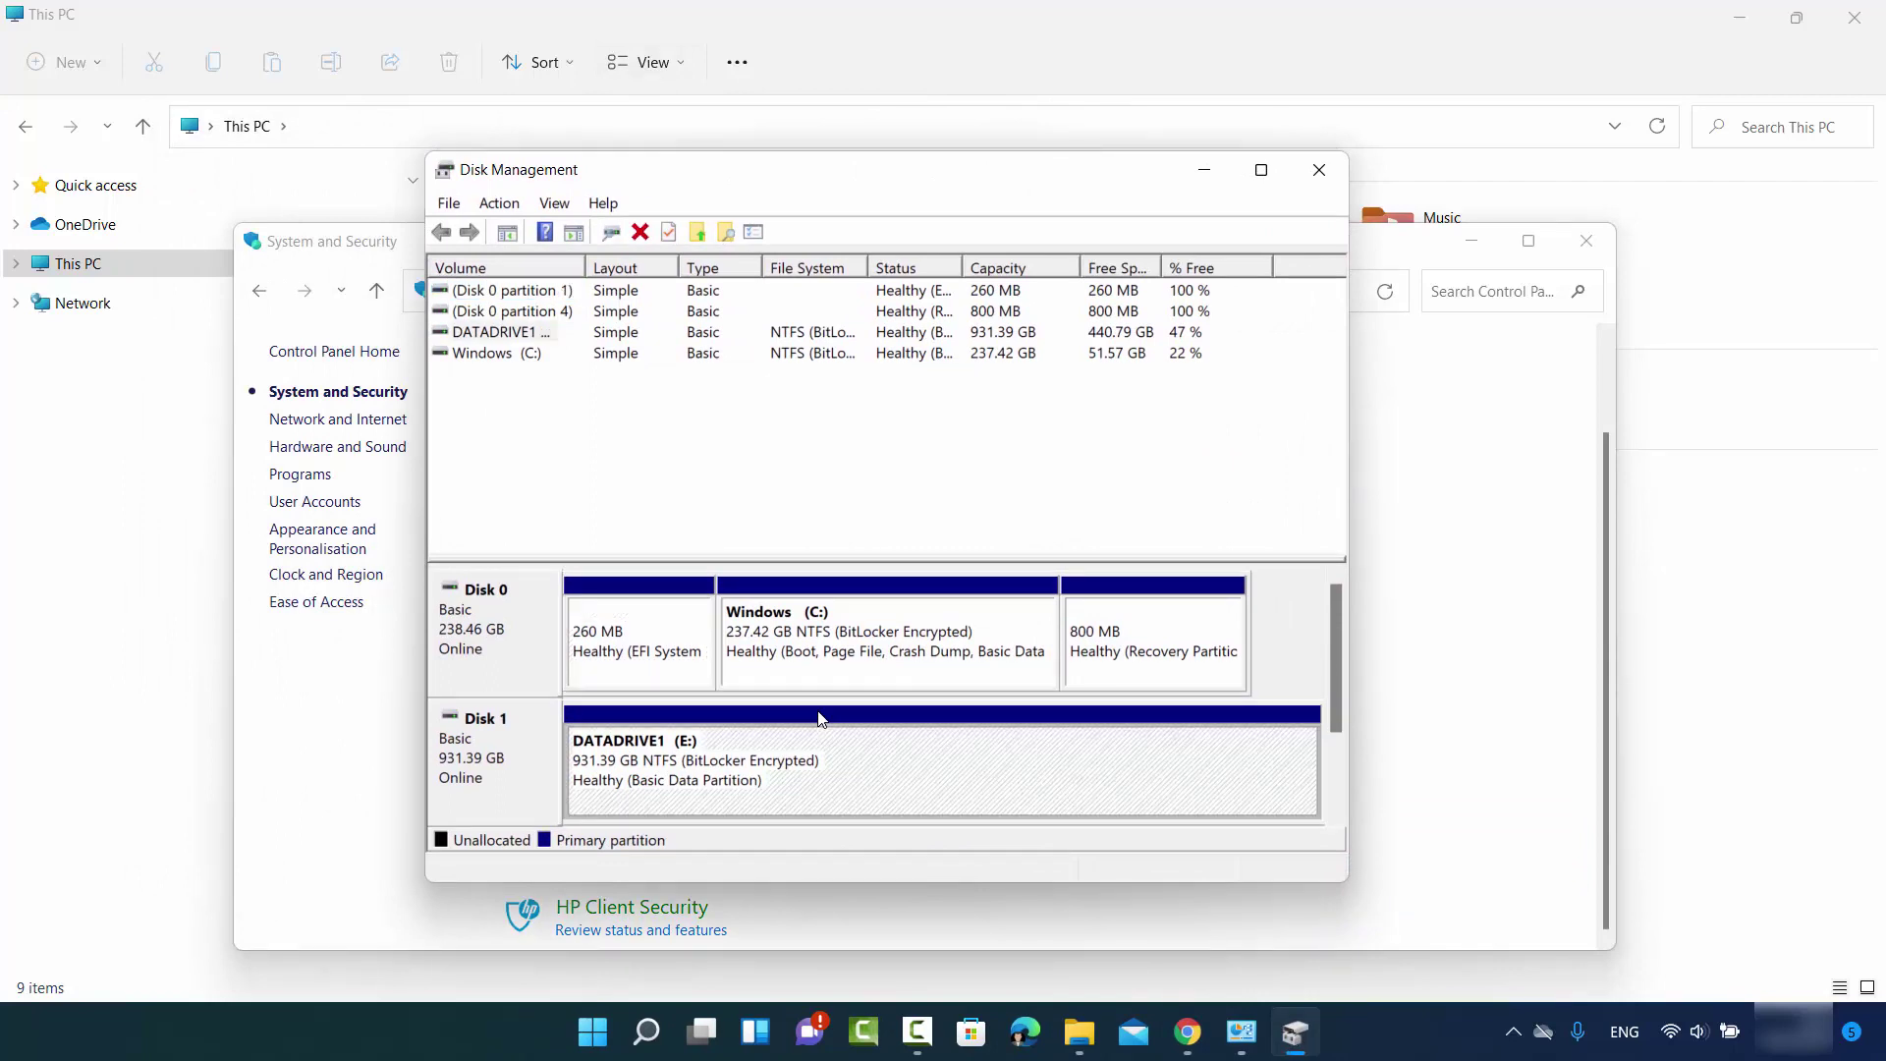
right_click(819, 720)
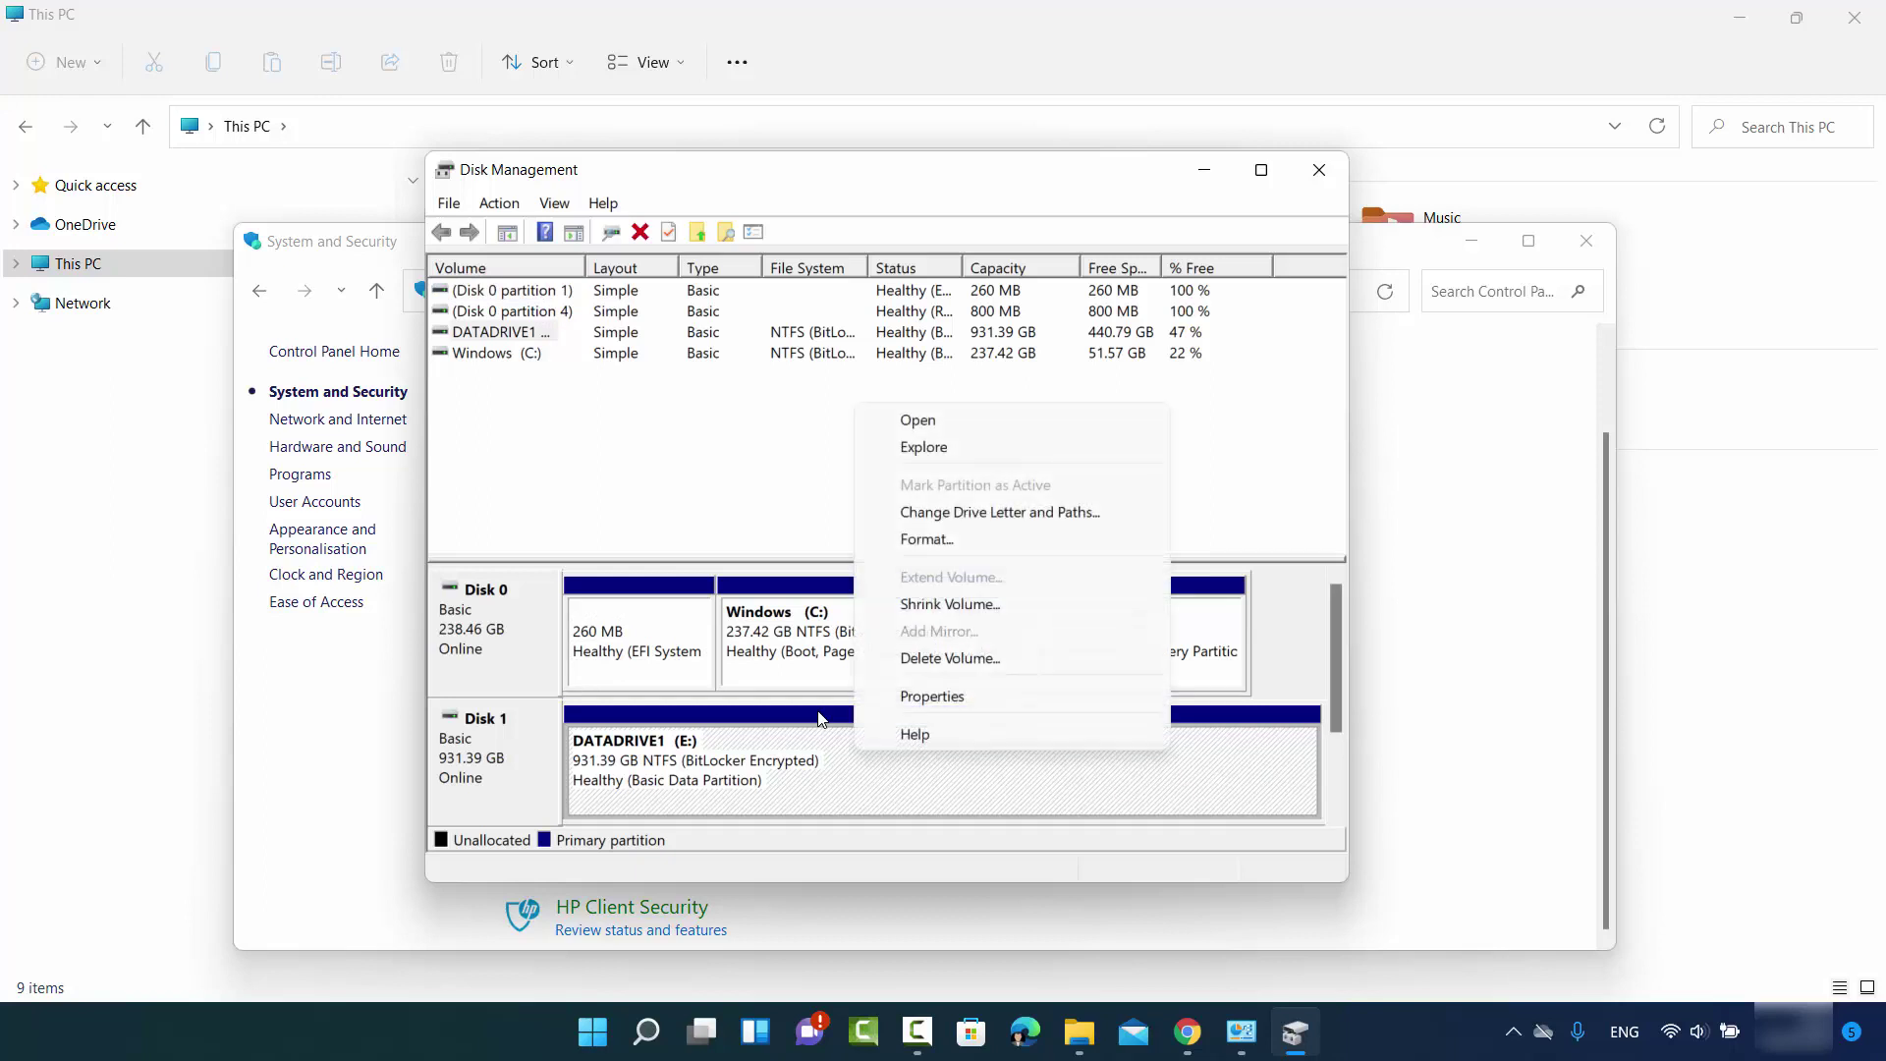
key("Up")
key("Up")
key("Up")
key("Up")
key("Up")
key("Return")
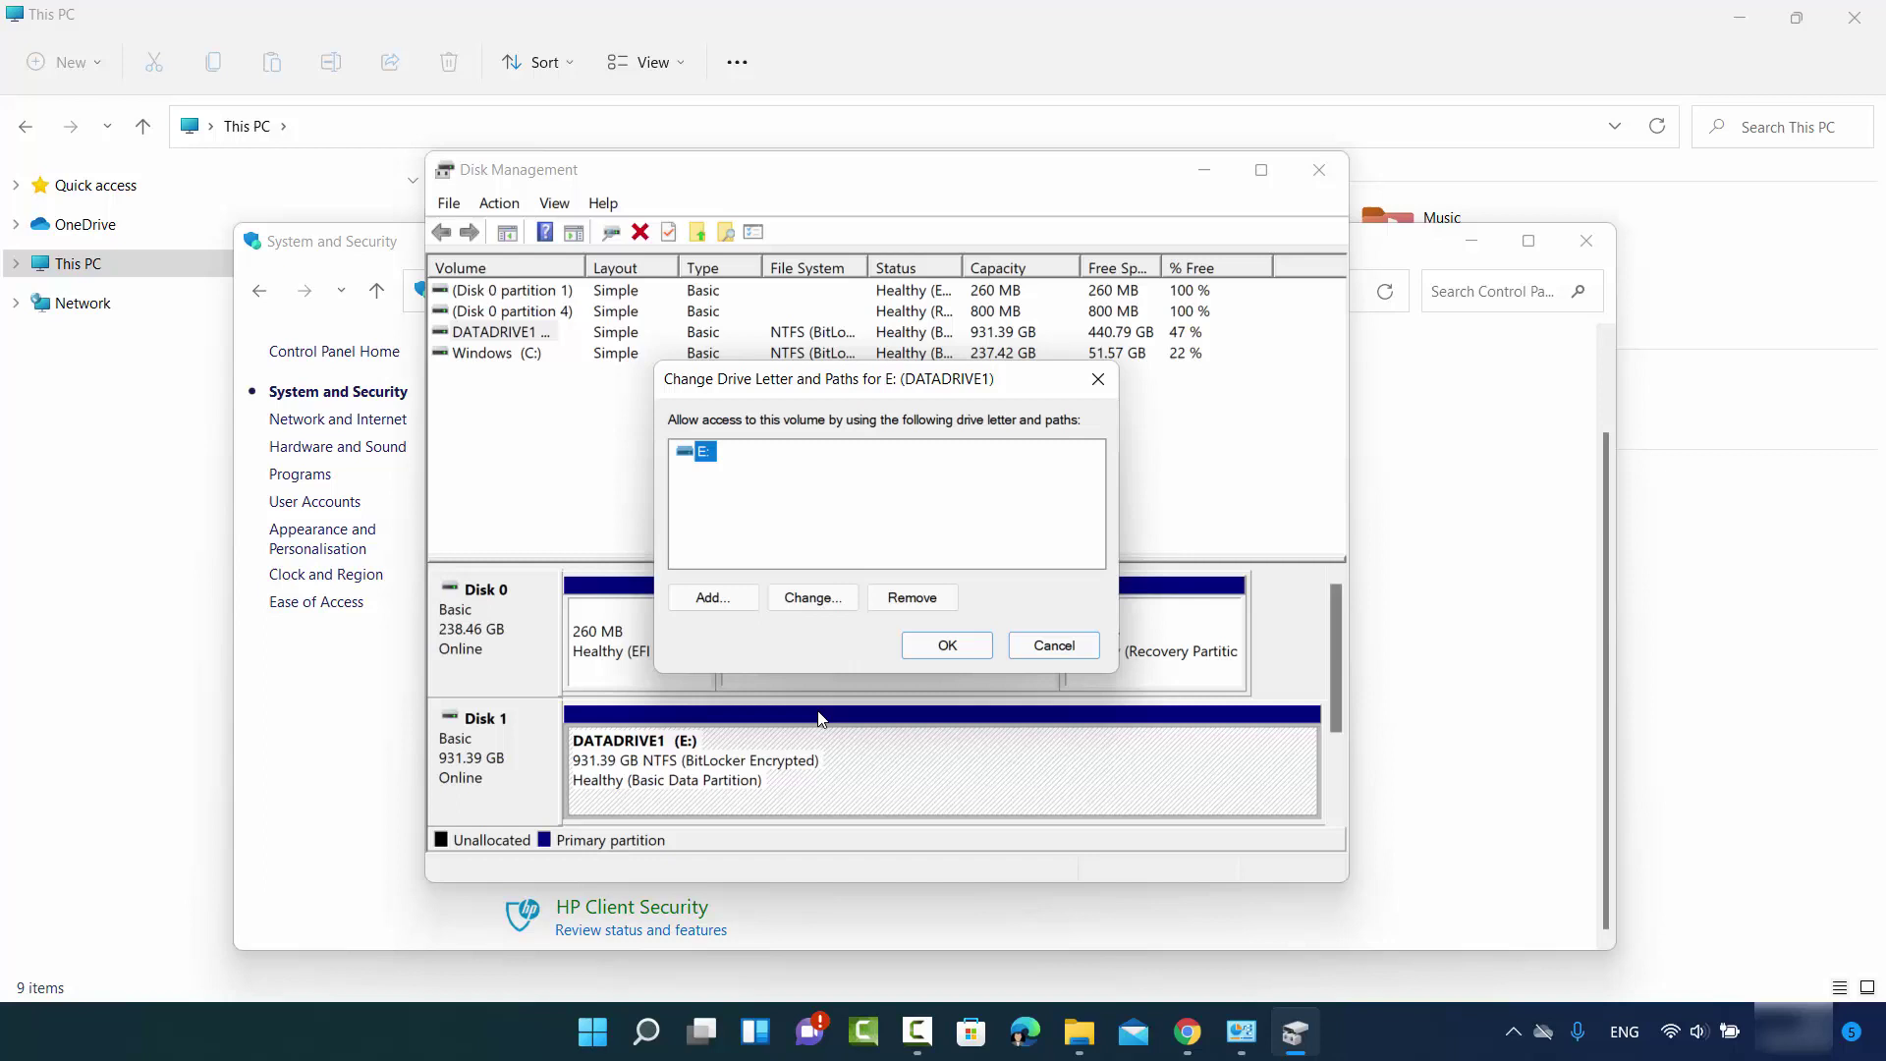
key("Return")
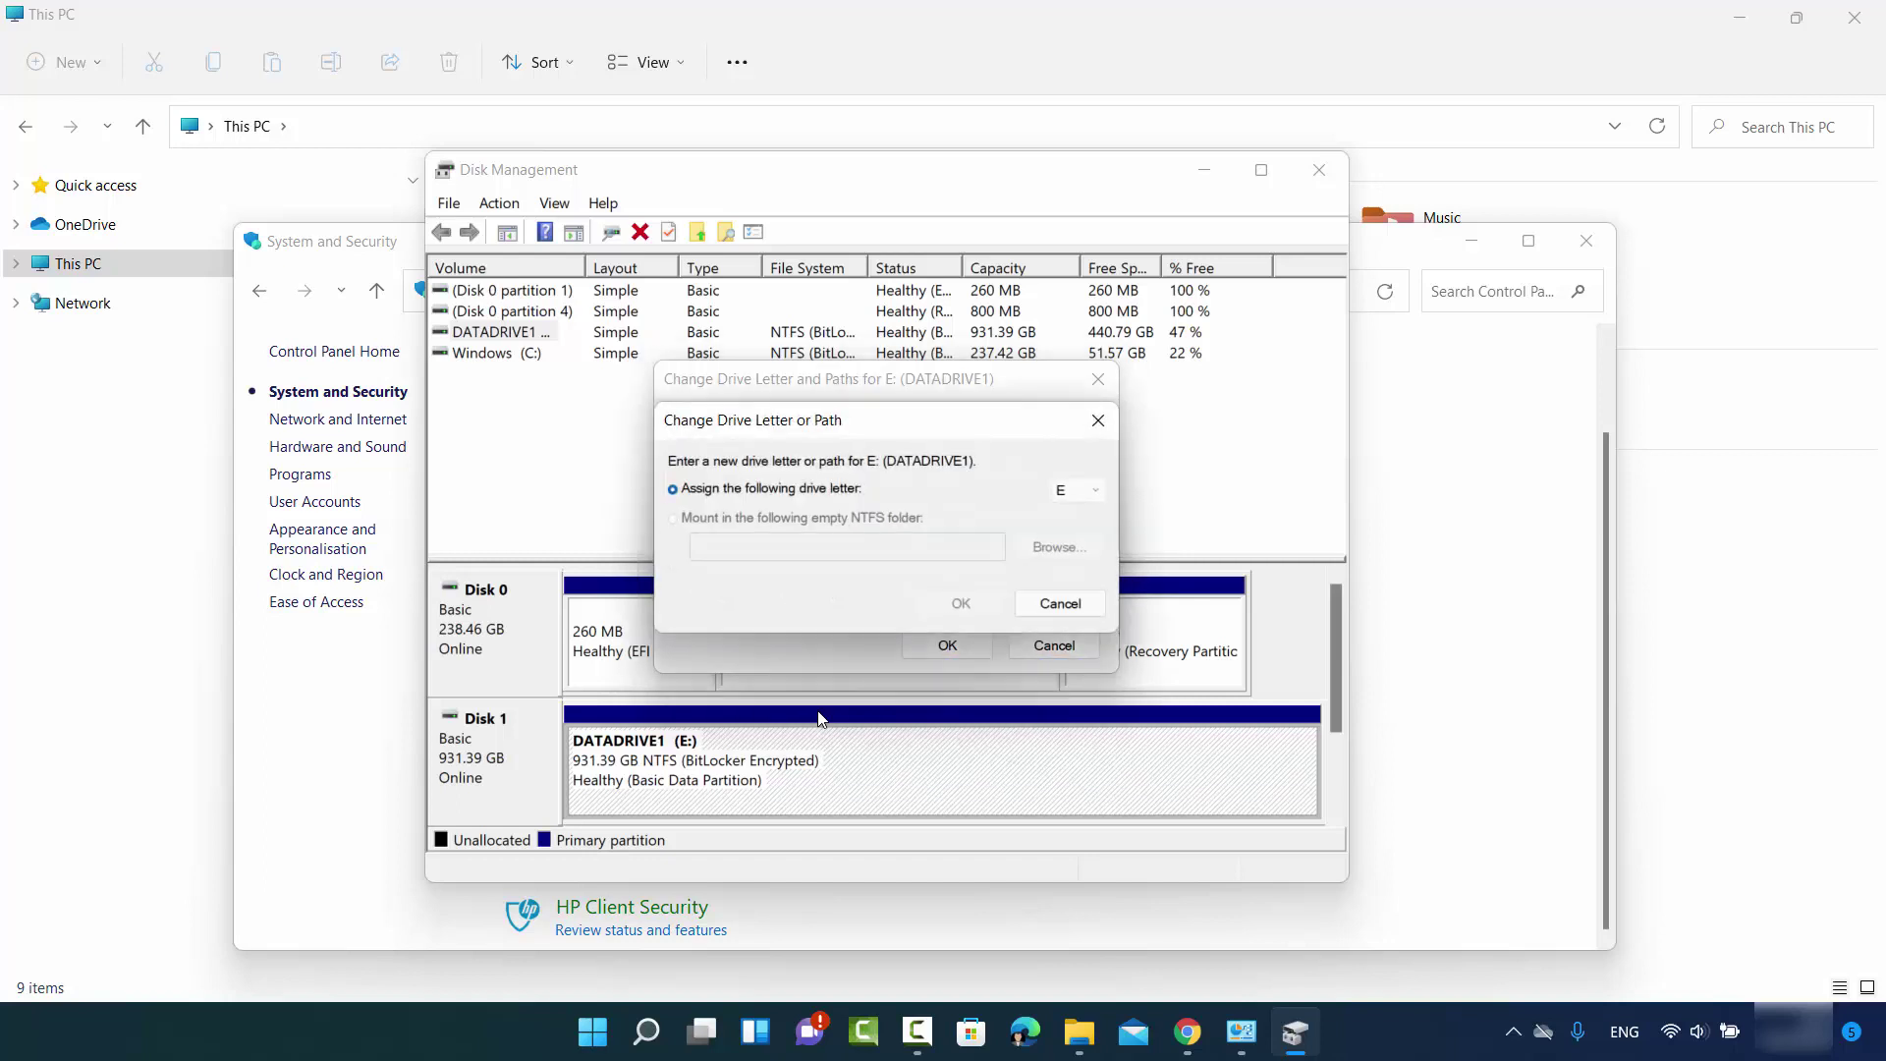
key("alt+Down")
key("Down")
key("Return")
key("Return")
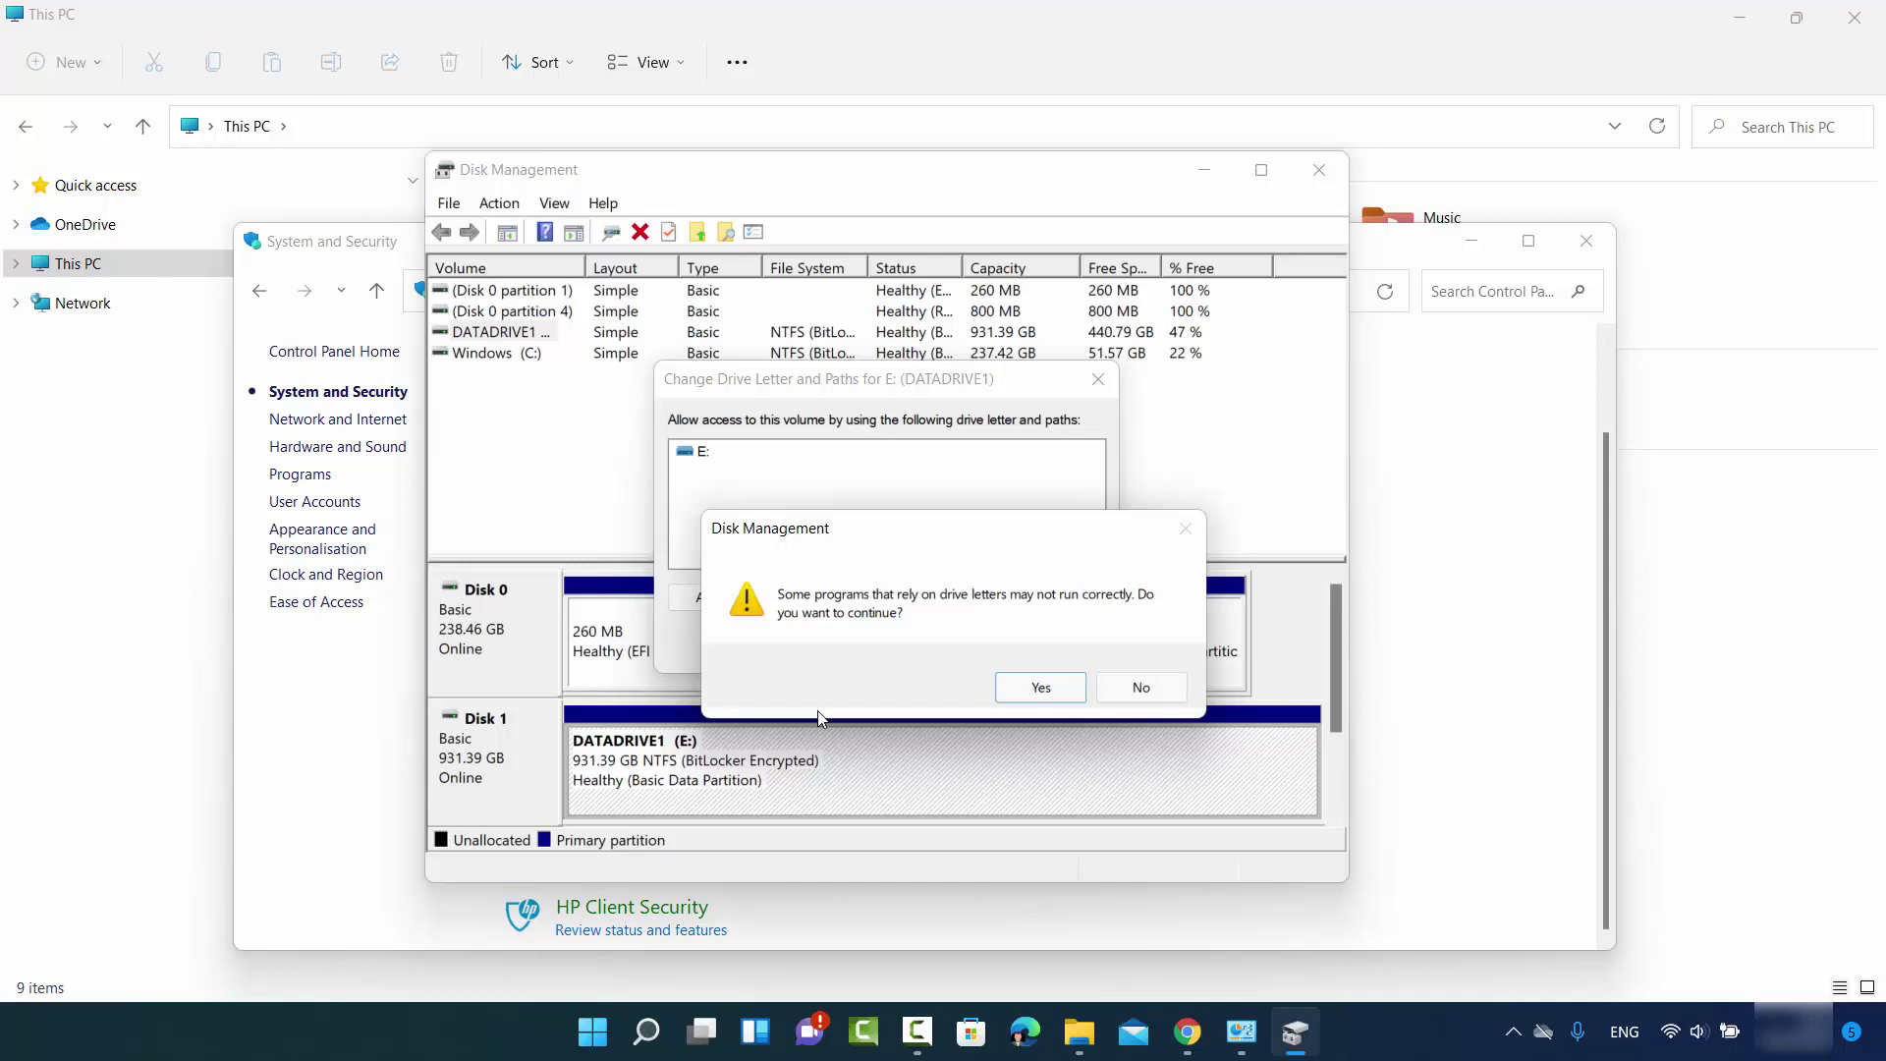
key("Return")
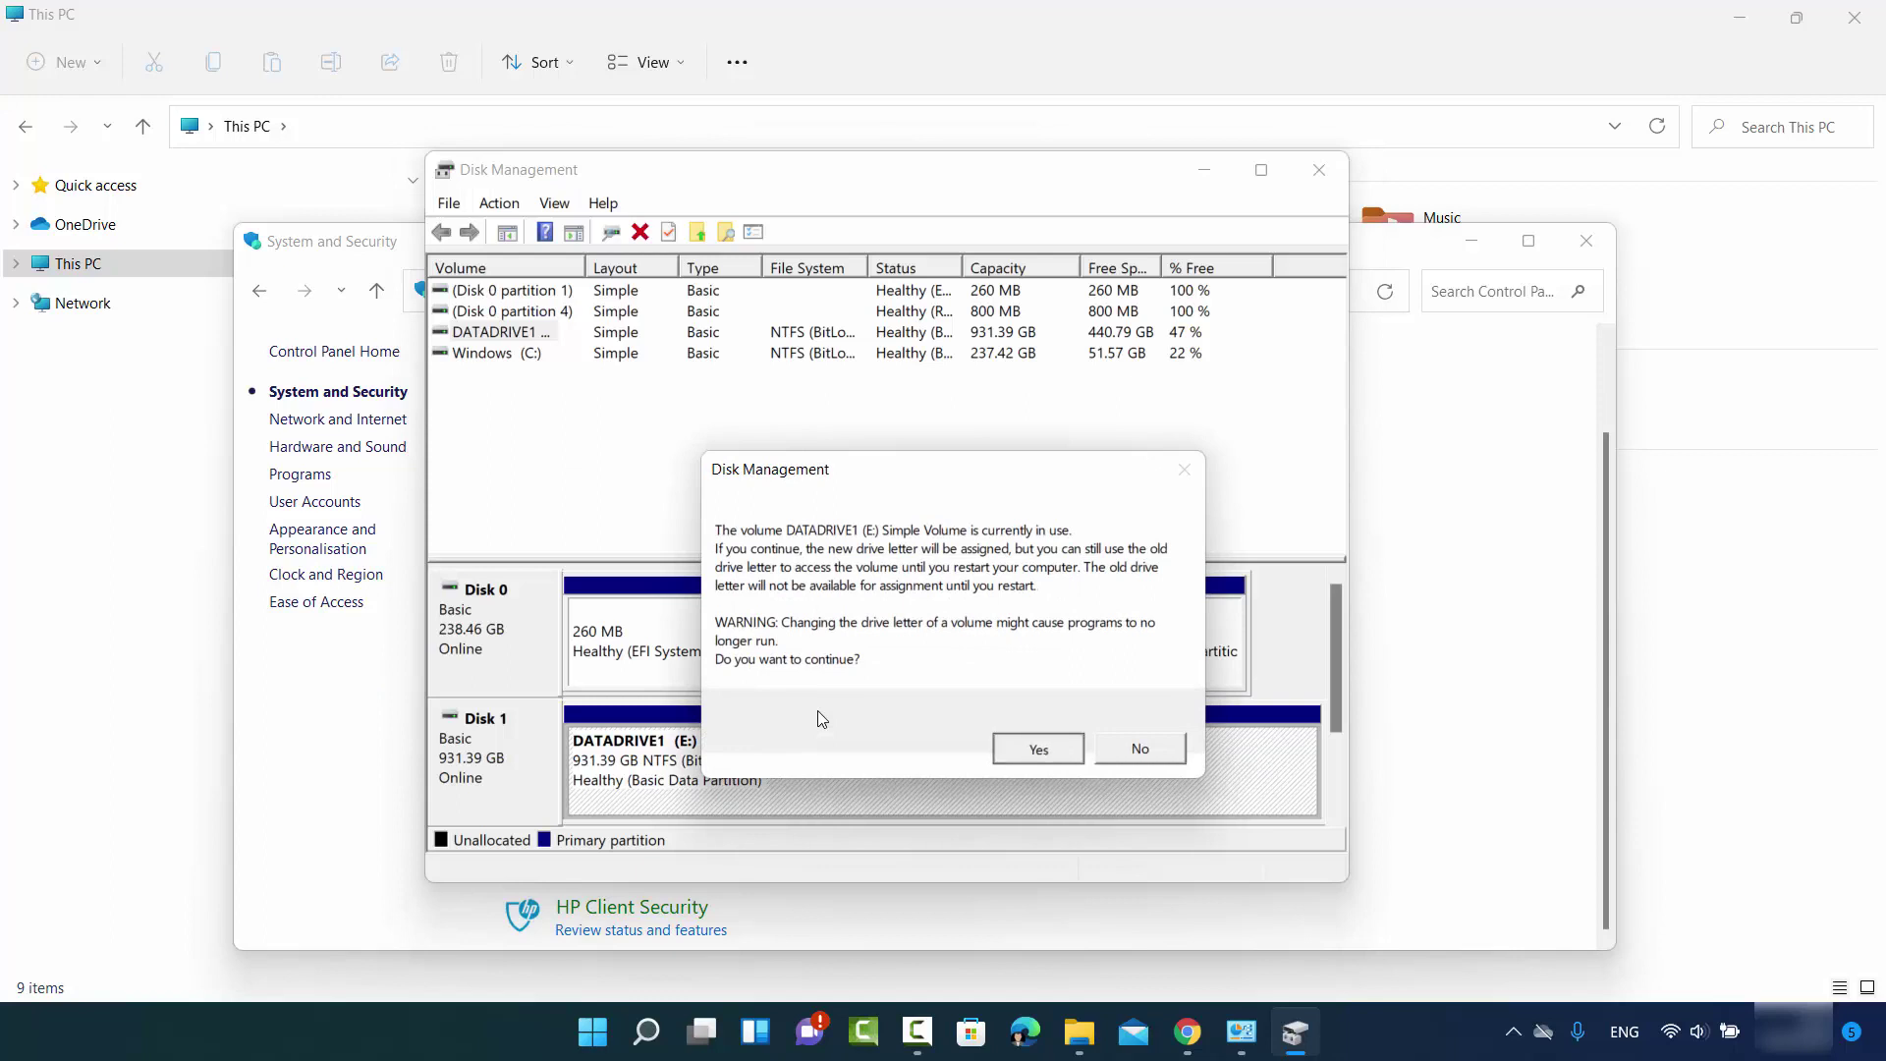
key("Return")
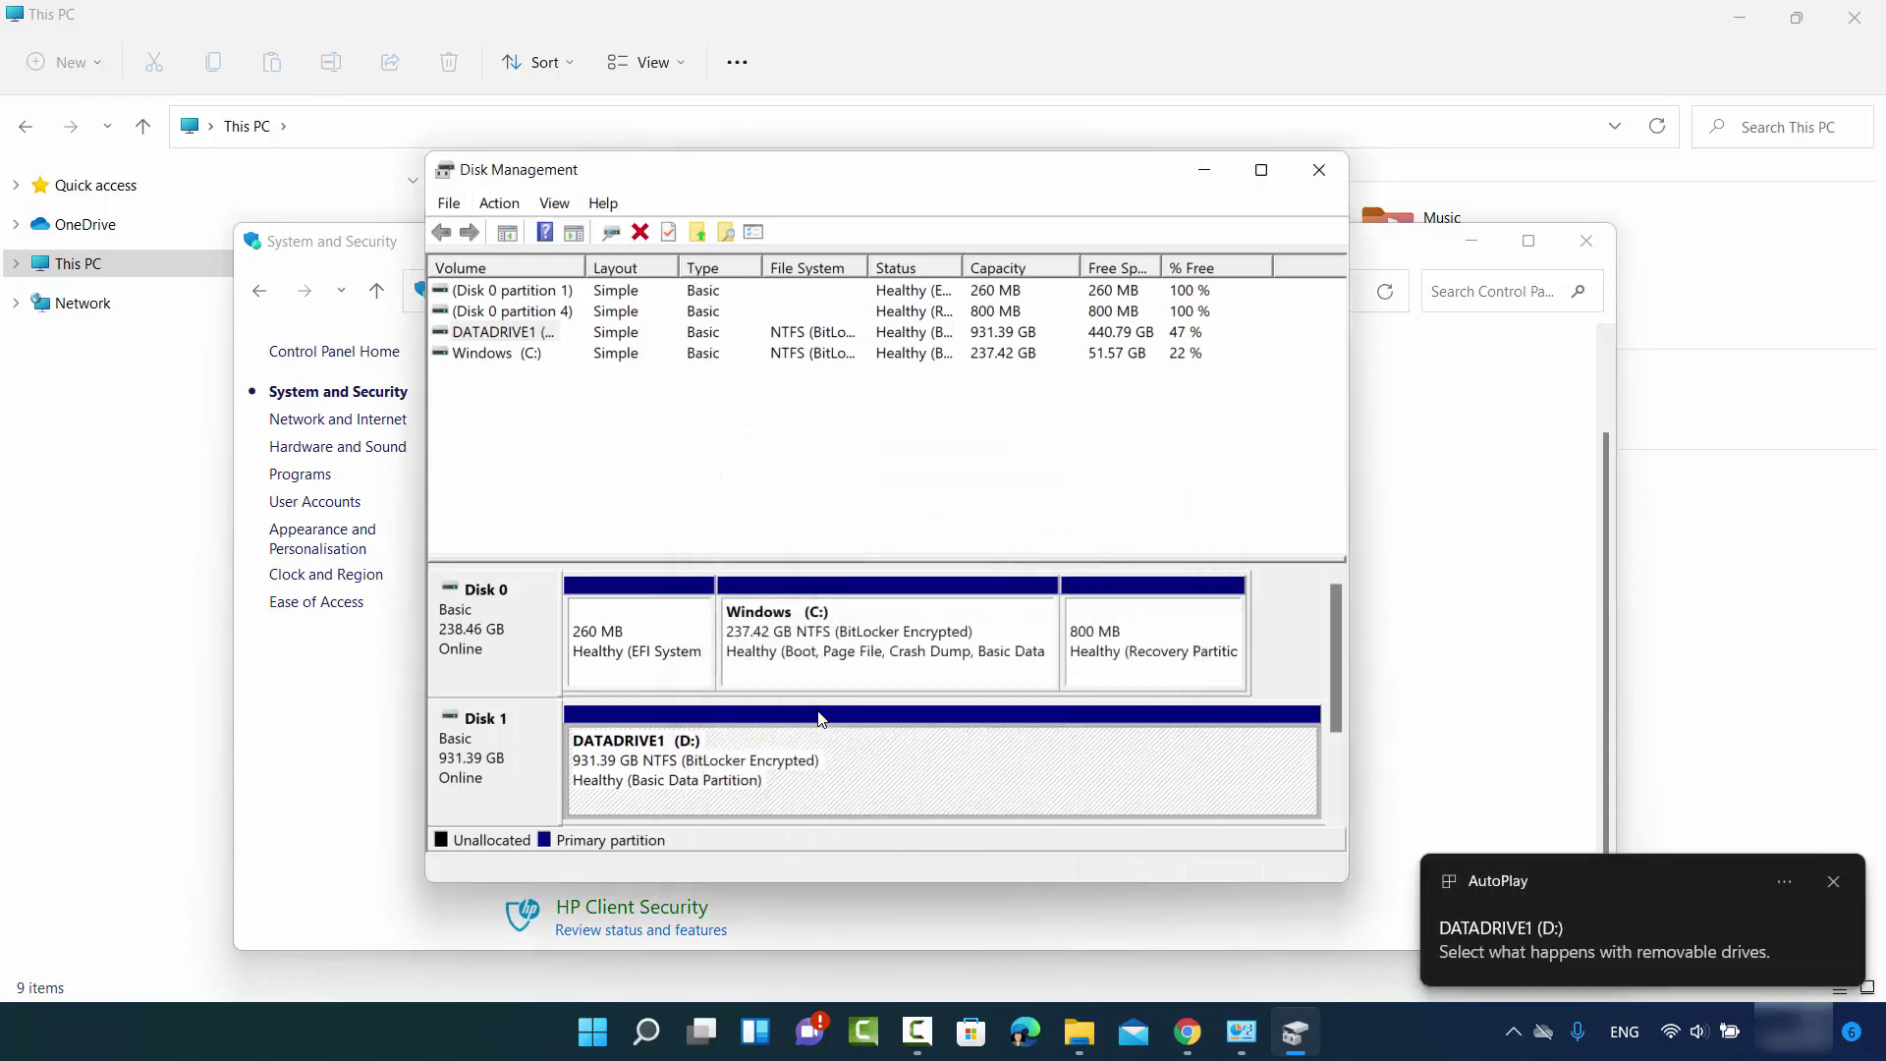